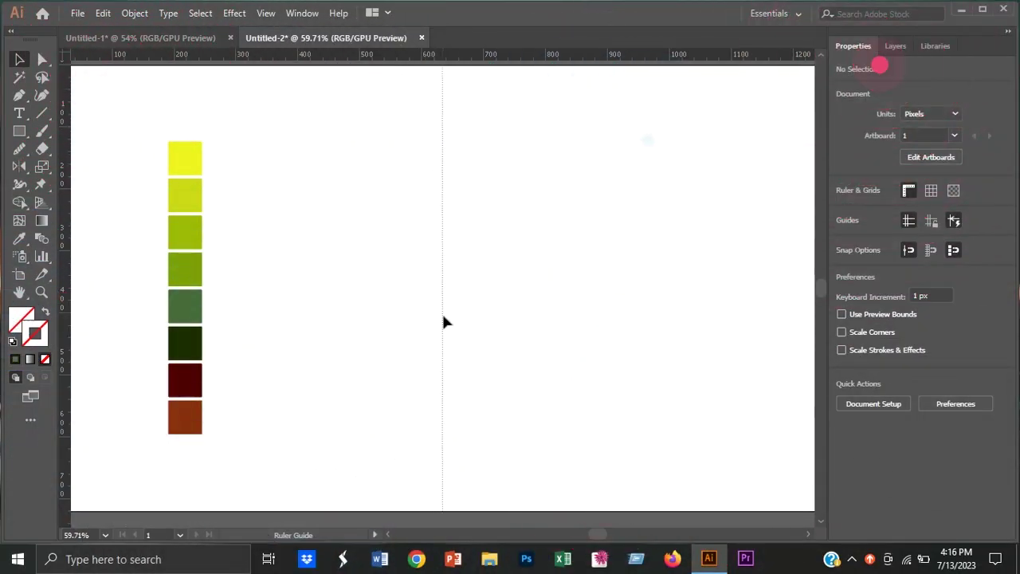
# Give the selected vertical guide no fill and a dark stroke.
pyautogui.click(443, 317)
pyautogui.press('i')
pyautogui.click(47, 314)
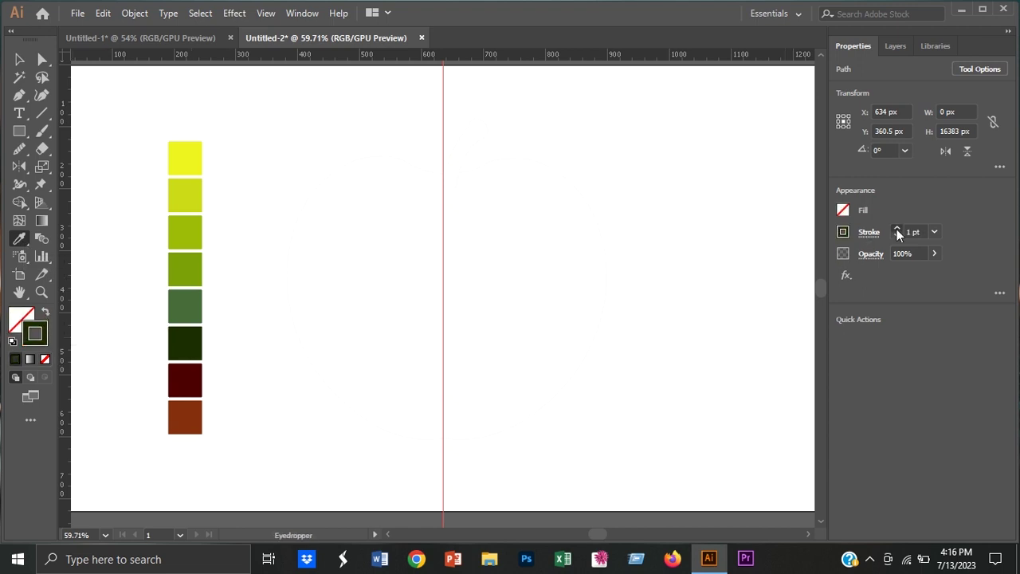
# Draw the left half of the apple outline with the Pen tool, starting on the centre guide.
pyautogui.click(443, 174)
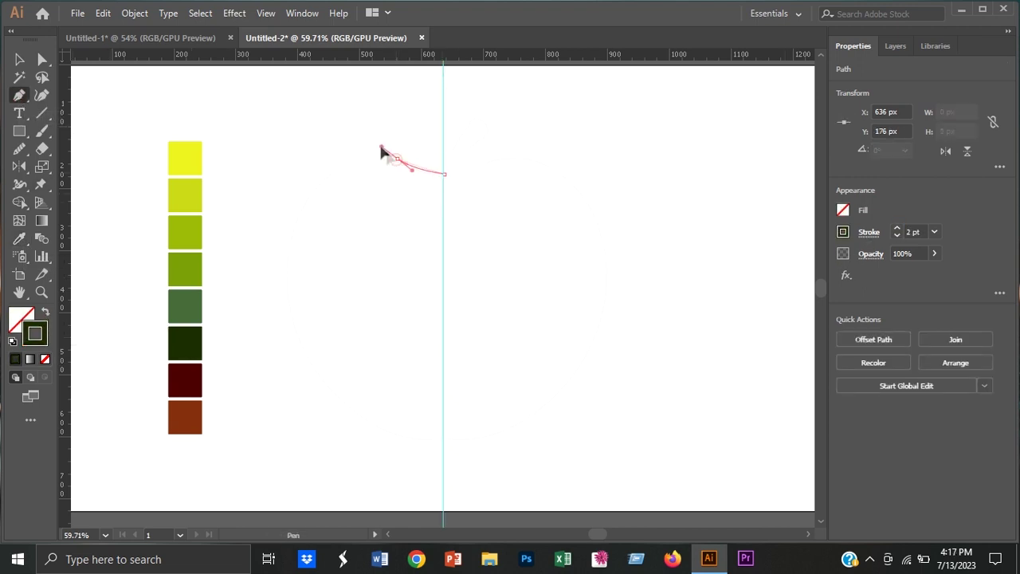
pyautogui.moveTo(394, 159); pyautogui.dragTo(408, 168)
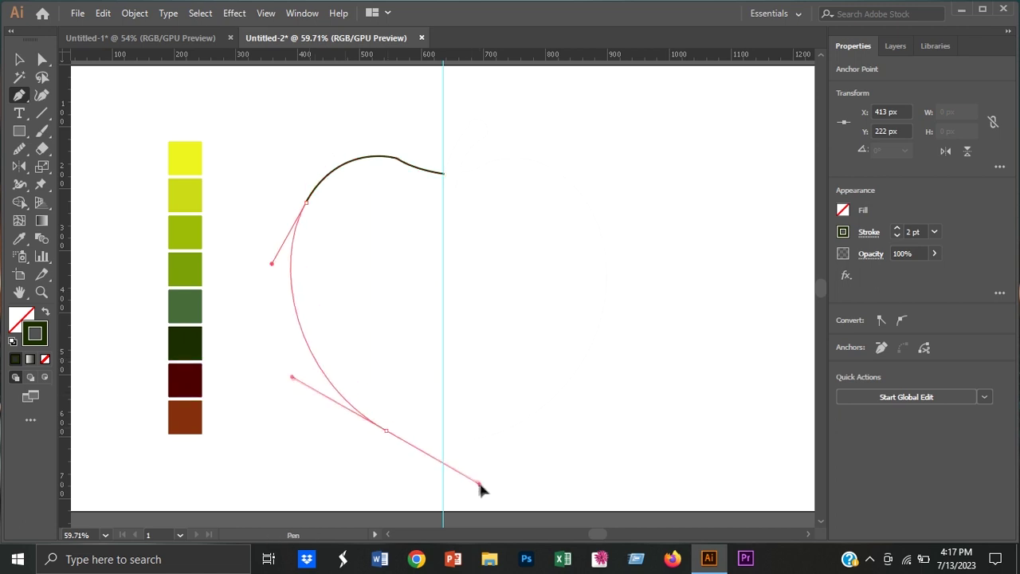
pyautogui.moveTo(431, 446); pyautogui.dragTo(460, 420)
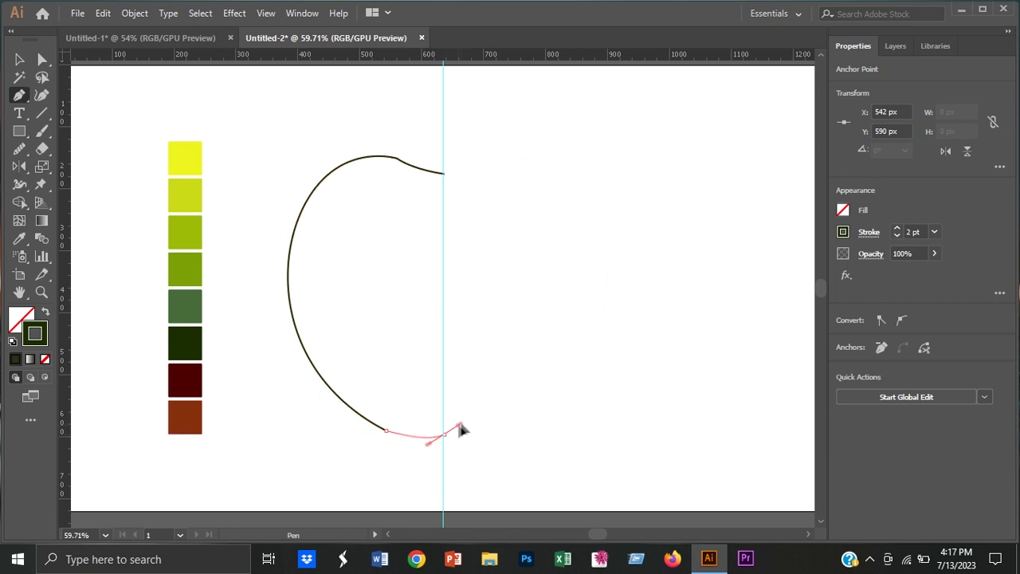
pyautogui.press('a')
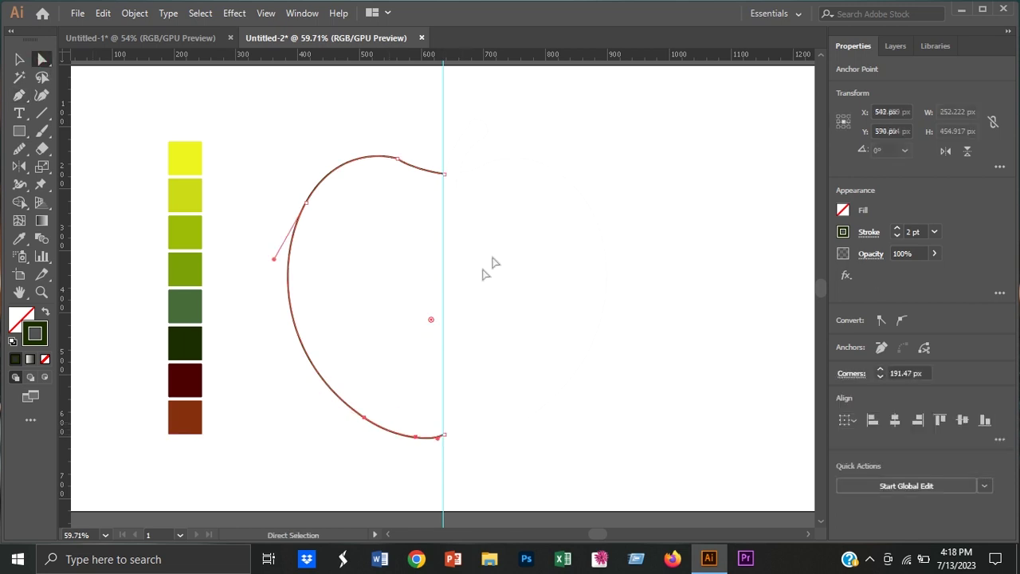
pyautogui.moveTo(447, 312); pyautogui.dragTo(357, 223)
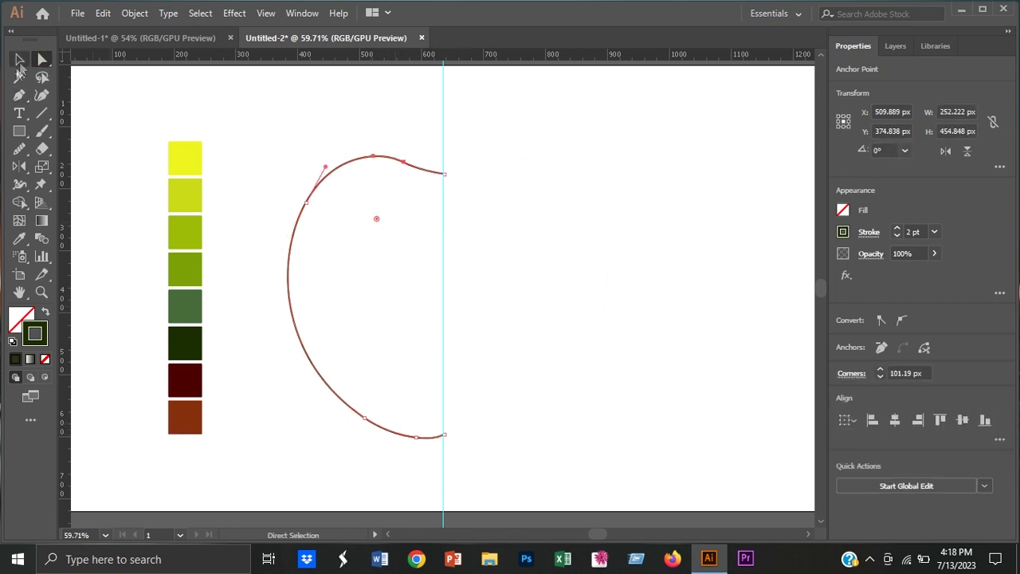
# Reflect a copy of the half outline across the centre guide.
pyautogui.press('v')
pyautogui.click(248, 288)
pyautogui.moveTo(248, 287); pyautogui.dragTo(323, 343)
pyautogui.press('o')
pyautogui.keyDown('alt'); pyautogui.click(444, 435); pyautogui.keyUp('alt')
pyautogui.click(651, 383)
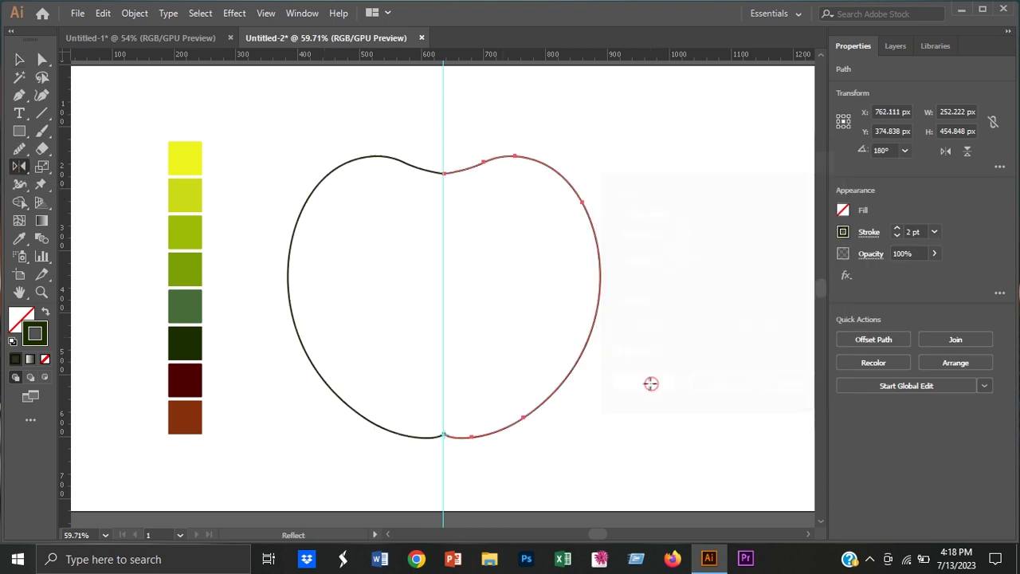
pyautogui.press('v')
pyautogui.click(279, 385)
# Join the two halves into one closed apple path and hide the guide and rulers.
pyautogui.hotkey('ctrl', 'z')
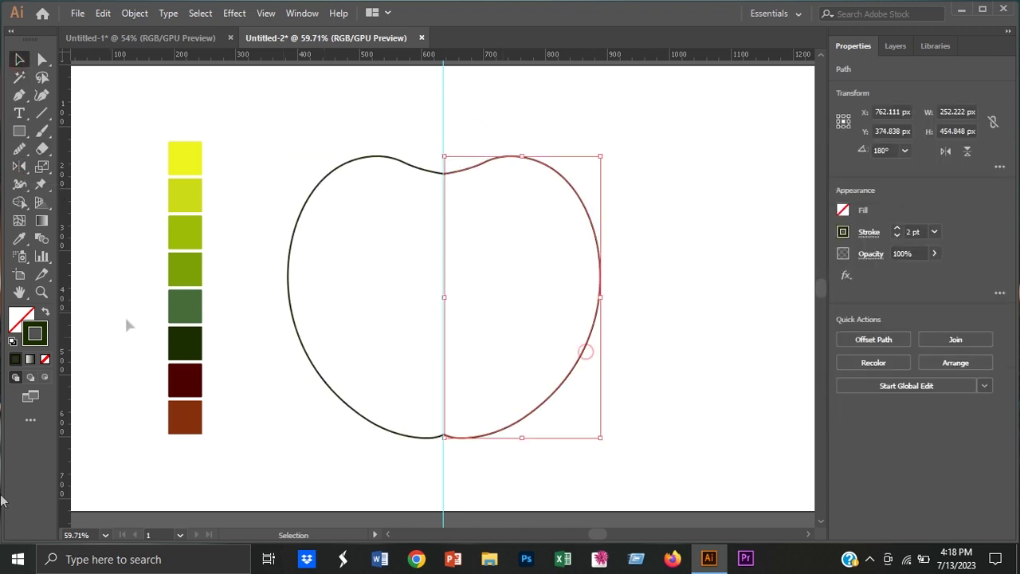
pyautogui.click(311, 287)
pyautogui.moveTo(398, 264)
pyautogui.mouseDown()
pyautogui.moveTo(466, 300)
pyautogui.moveTo(507, 481)
pyautogui.mouseUp()
pyautogui.press('Delete')
pyautogui.hotkey('ctrl', 'r')
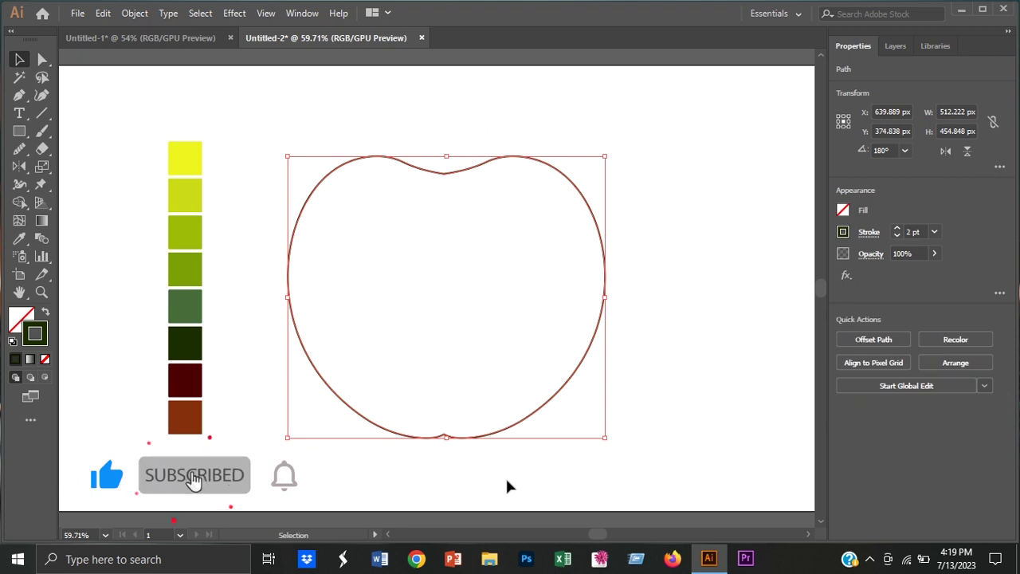
# Refine the outline's anchors to round the apple's shape.
pyautogui.press('a')
pyautogui.click(444, 437)
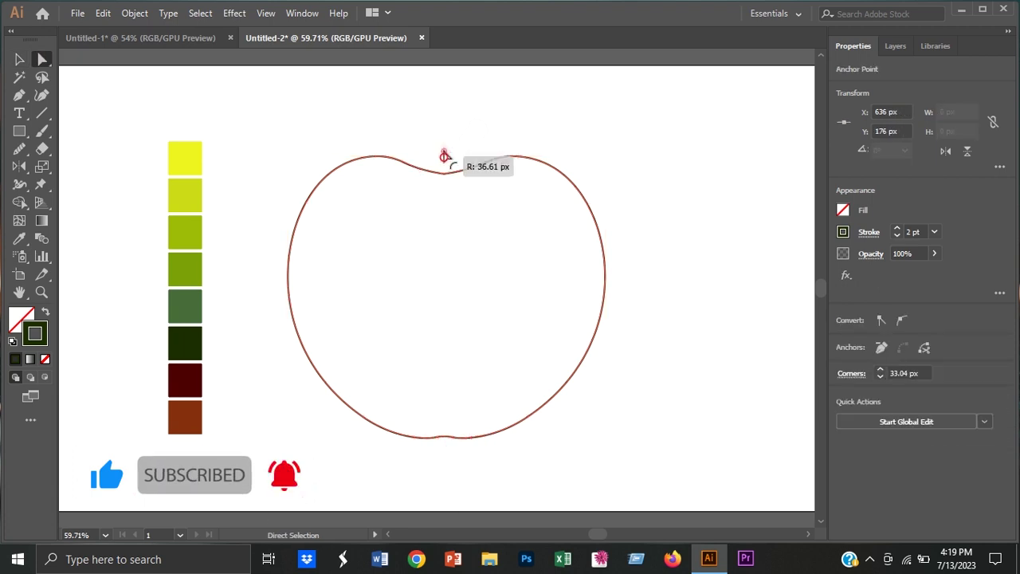
pyautogui.press('v')
pyautogui.click(252, 117)
pyautogui.click(20, 96)
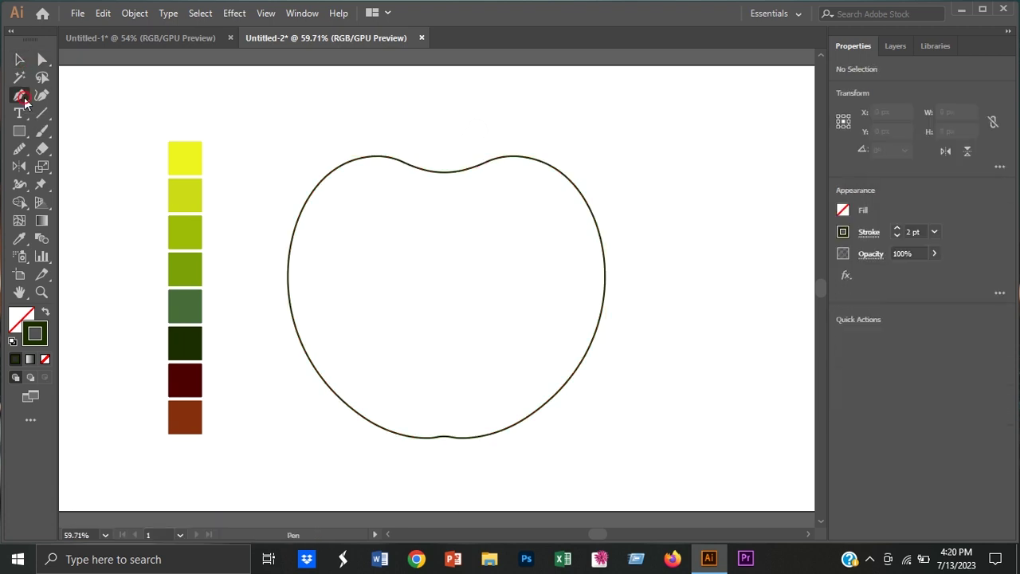
# Draw the stem's two curved sides rising from the apple's top dip.
pyautogui.moveTo(444, 189)
pyautogui.mouseDown()
pyautogui.moveTo(478, 116)
pyautogui.moveTo(535, 162)
pyautogui.mouseUp()
pyautogui.scroll(3, 482, 123)
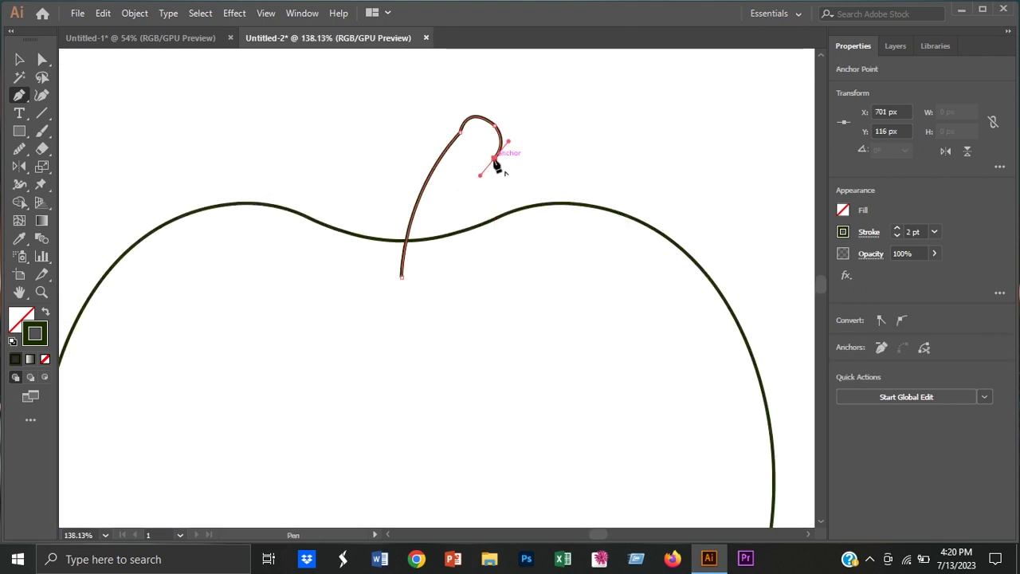
pyautogui.moveTo(428, 279); pyautogui.dragTo(421, 380)
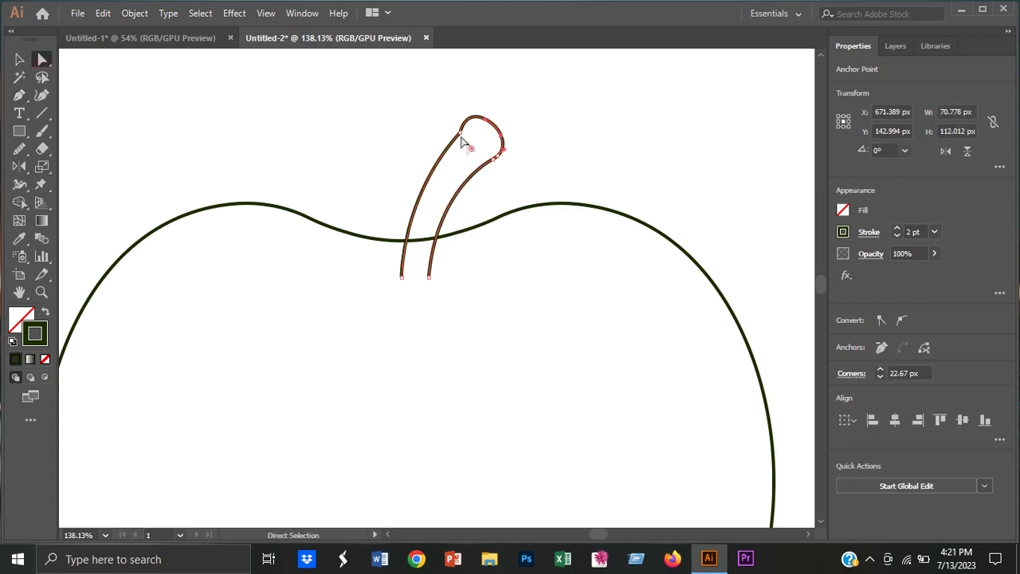
pyautogui.press('v')
pyautogui.click(199, 119)
# Merge the stem into the apple body outline with Shape Builder.
pyautogui.moveTo(260, 123); pyautogui.dragTo(154, 286)
pyautogui.hotkey('shift', 'm')
pyautogui.moveTo(337, 239); pyautogui.dragTo(419, 255)
pyautogui.hotkey('ctrl', '0')
pyautogui.press('v')
pyautogui.rightClick(532, 251)
pyautogui.press('Escape')
# Add a new layer named 'color' beneath the outline layer.
pyautogui.click(647, 252)
pyautogui.press('F7')
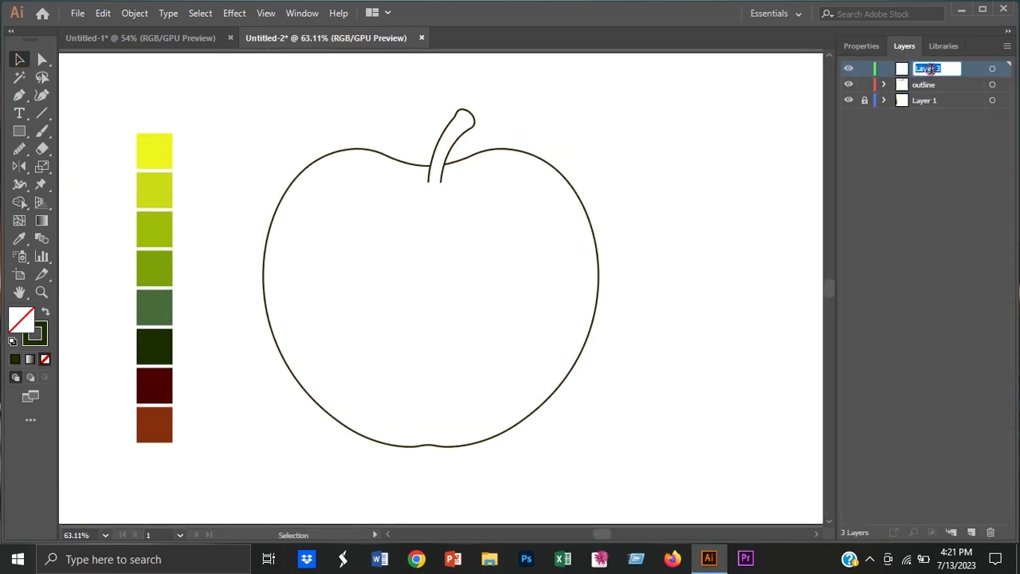
pyautogui.write('color')
pyautogui.press('Return')
pyautogui.moveTo(932, 68); pyautogui.dragTo(932, 92)
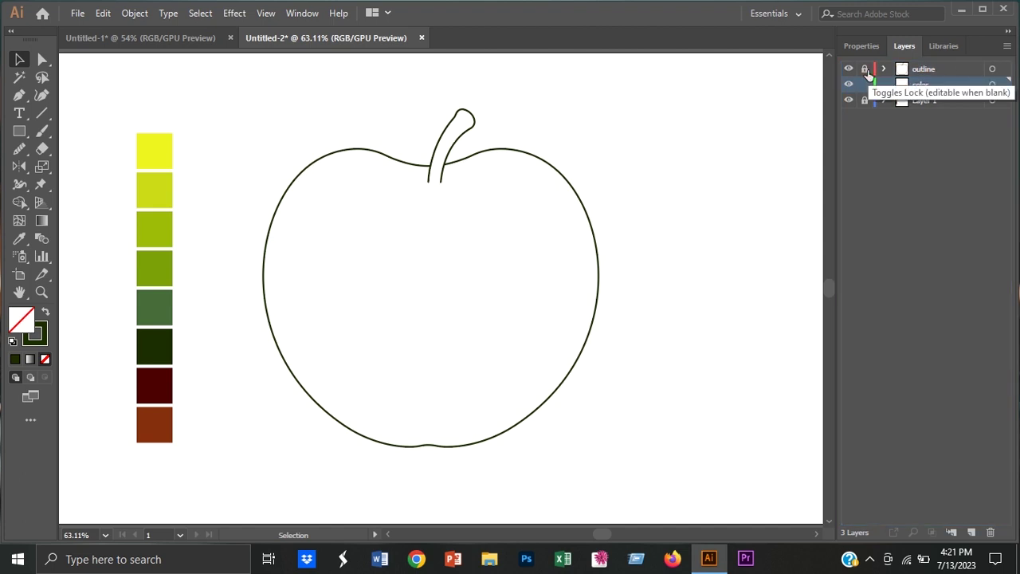
# Place the apple body on the color layer and fill it with dark green 486C3A.
pyautogui.press('a')
pyautogui.click(417, 447)
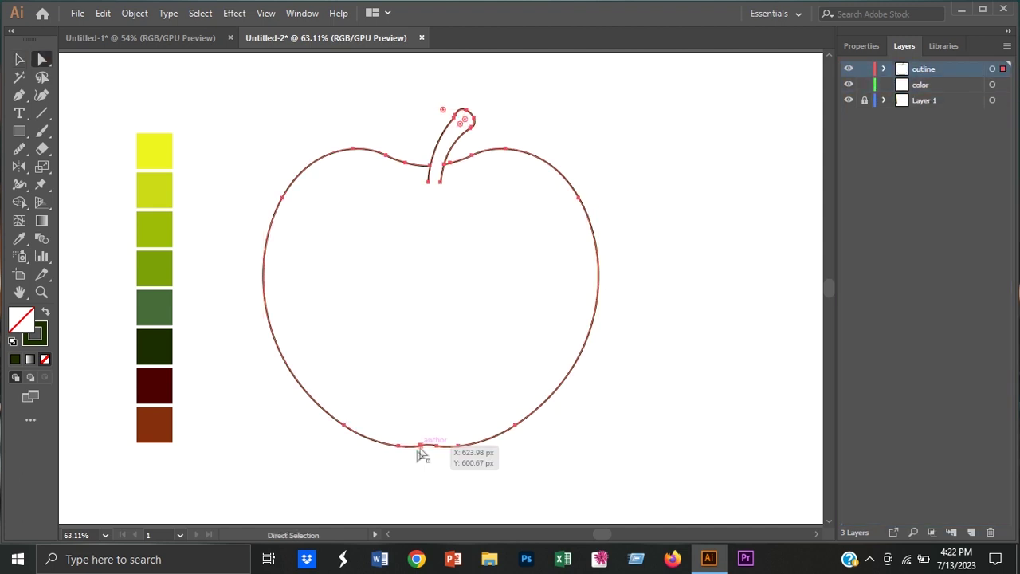
pyautogui.press('v')
pyautogui.click(560, 280)
pyautogui.click(947, 118)
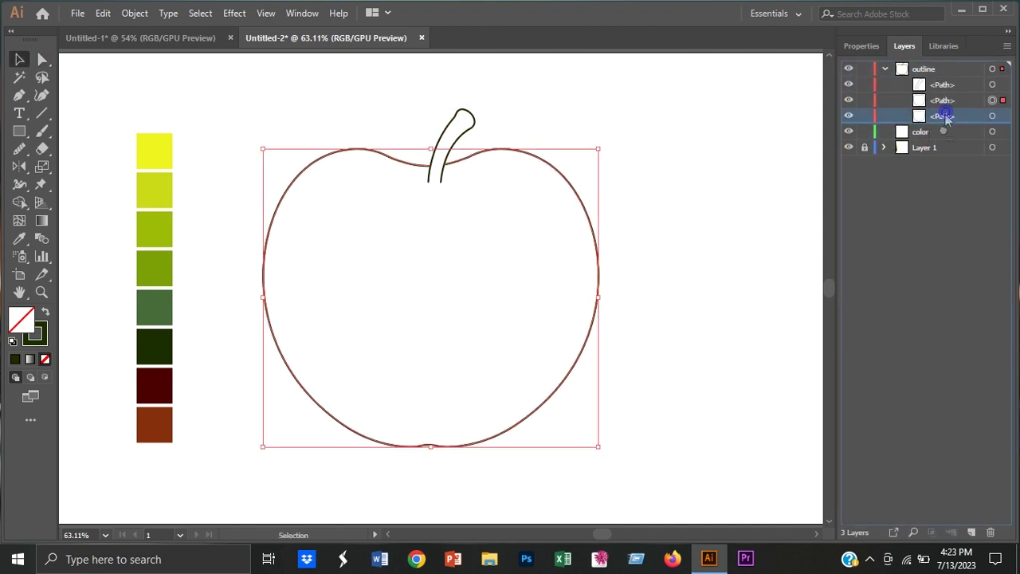
pyautogui.click(865, 68)
pyautogui.click(564, 290)
pyautogui.press('i')
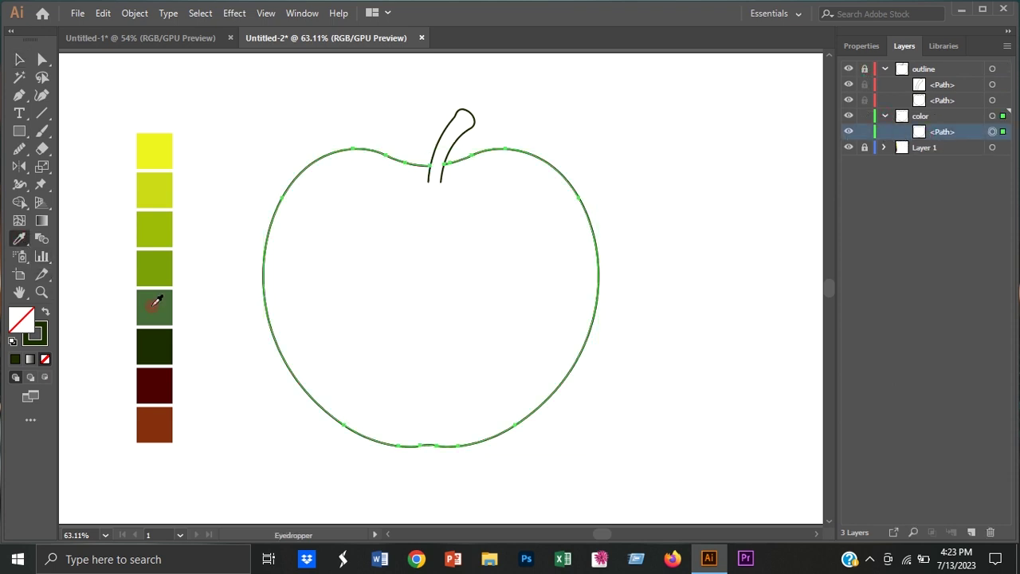
pyautogui.click(154, 307)
pyautogui.press('v')
pyautogui.click(586, 144)
# Lock the color layer and move a stem path into it.
pyautogui.click(884, 115)
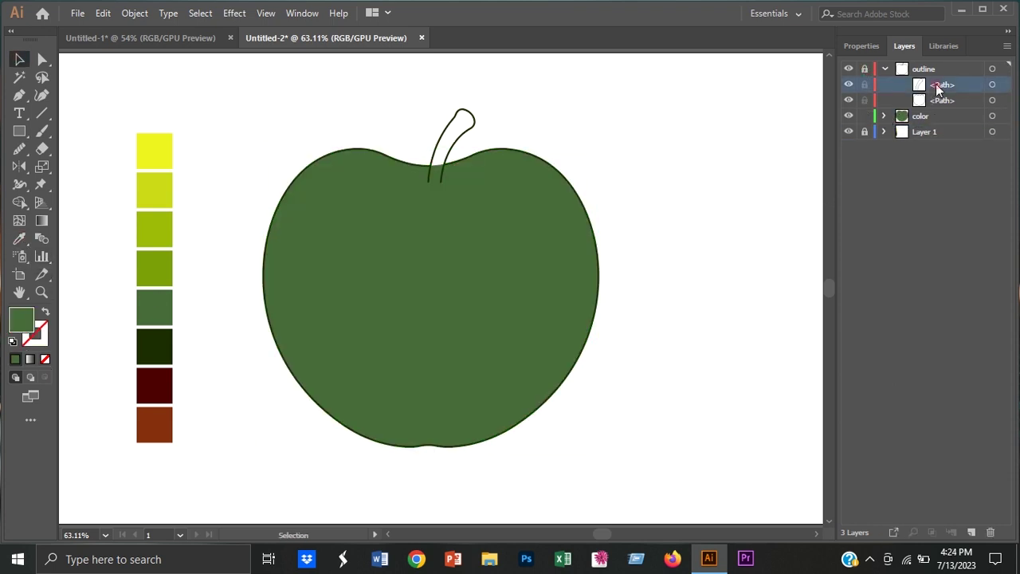
pyautogui.click(864, 68)
pyautogui.click(865, 132)
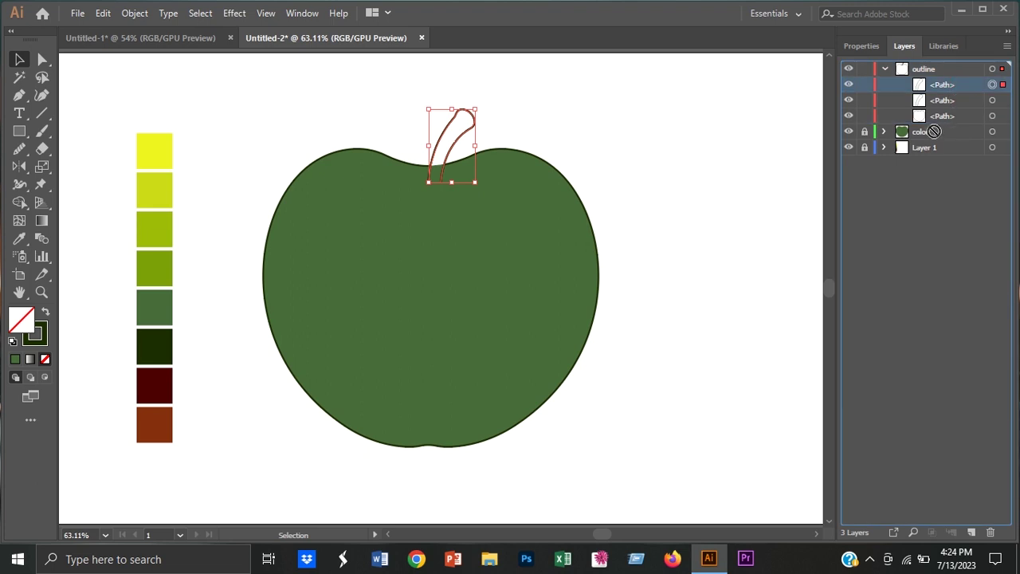
pyautogui.moveTo(941, 99); pyautogui.dragTo(925, 132)
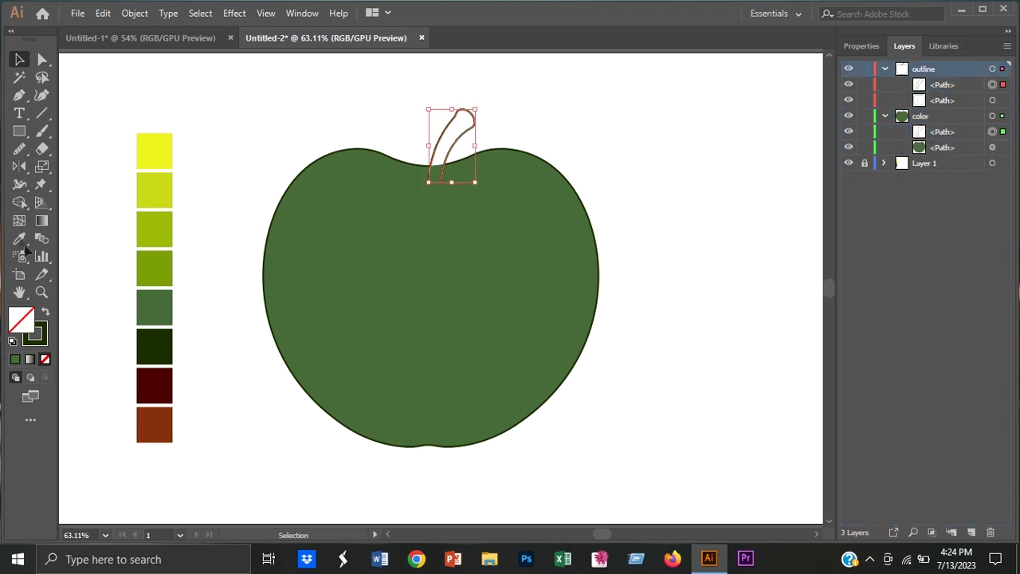
# Draw a light-green 7CA008 ellipse and scale it over the apple body.
pyautogui.press('i')
pyautogui.click(154, 267)
pyautogui.press('l')
pyautogui.press('v')
pyautogui.moveTo(421, 271)
pyautogui.mouseDown()
pyautogui.moveTo(558, 399)
pyautogui.moveTo(442, 269)
pyautogui.mouseUp()
pyautogui.moveTo(268, 265); pyautogui.dragTo(263, 265)
pyautogui.moveTo(587, 419); pyautogui.dragTo(587, 423)
pyautogui.moveTo(425, 420); pyautogui.dragTo(423, 423)
pyautogui.moveTo(263, 266); pyautogui.dragTo(269, 269)
pyautogui.click(239, 214)
# Trim the ellipse to the body with Shape Builder, leaving a dark crescent right and bottom.
pyautogui.click(280, 311)
pyautogui.hotkey('shift', 'm')
pyautogui.keyDown('alt'); pyautogui.click(375, 136); pyautogui.keyUp('alt')
pyautogui.press('v')
pyautogui.click(239, 89)
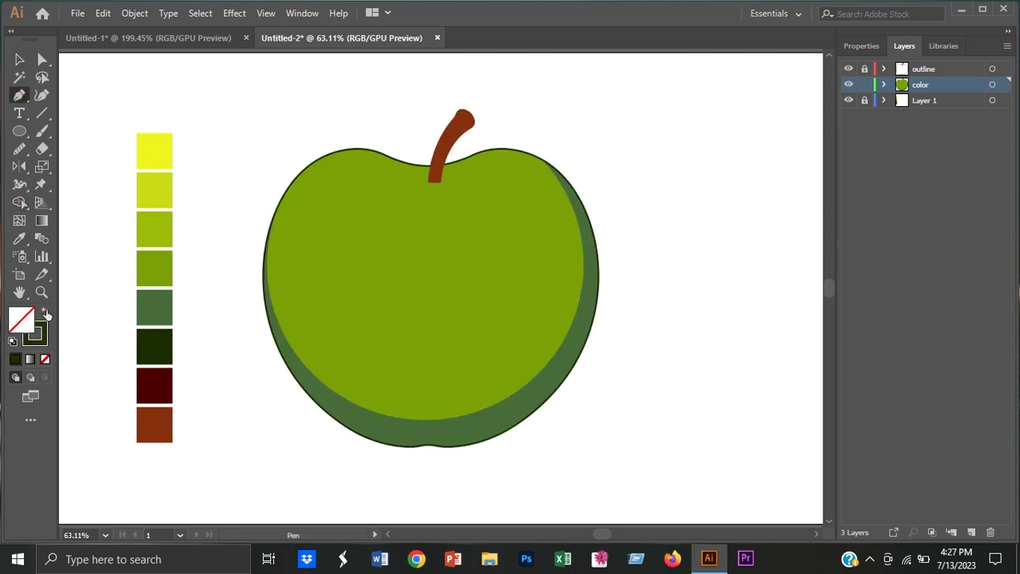
pyautogui.scroll(1, 484, 250)
pyautogui.scroll(1, 365, 231)
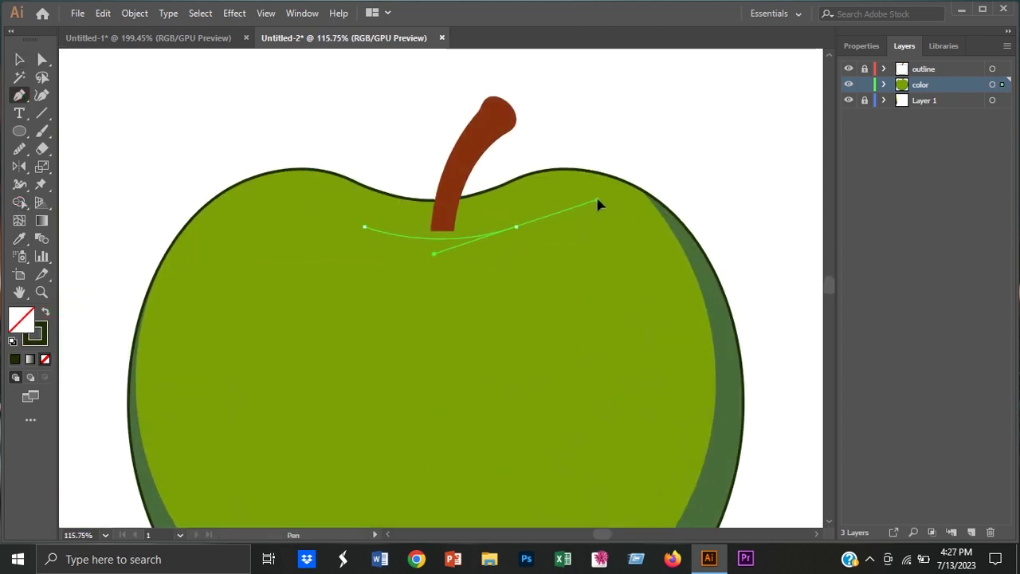
# Reduce the stem slit's stroke to 7 pt and resize it with a slight tilt.
pyautogui.click(869, 232)
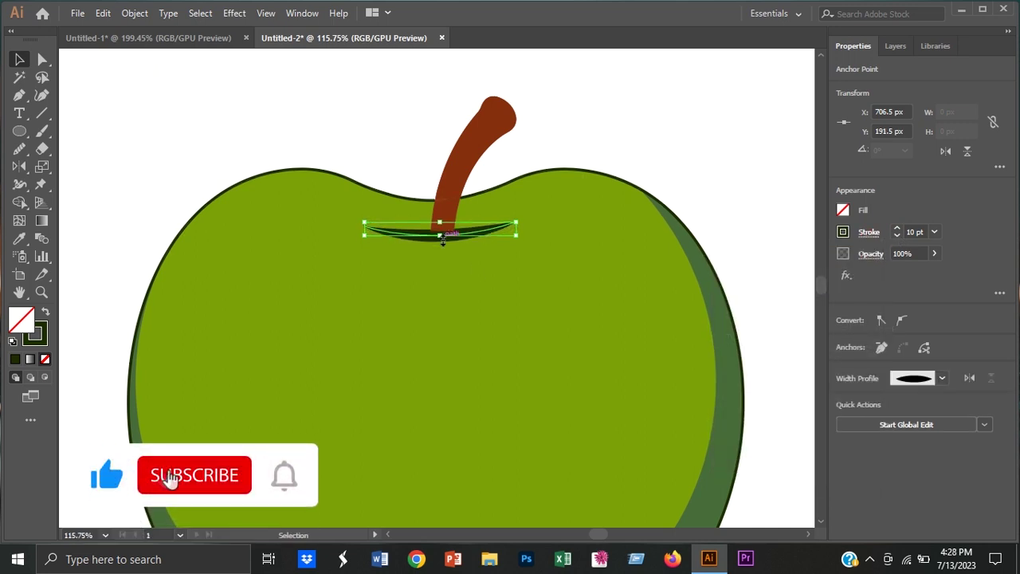
pyautogui.click(565, 130)
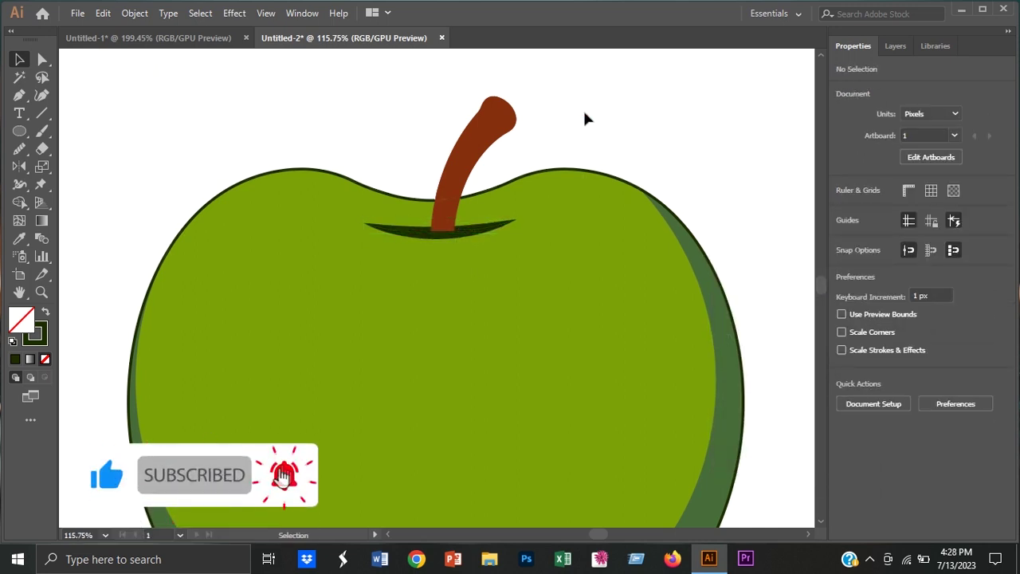
pyautogui.click(451, 233)
pyautogui.click(591, 123)
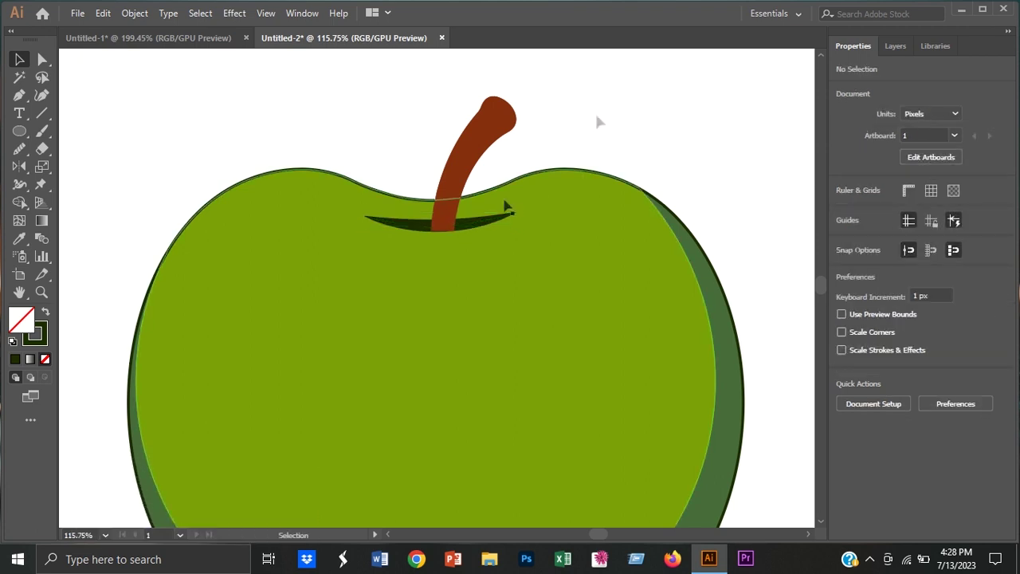
pyautogui.click(517, 227)
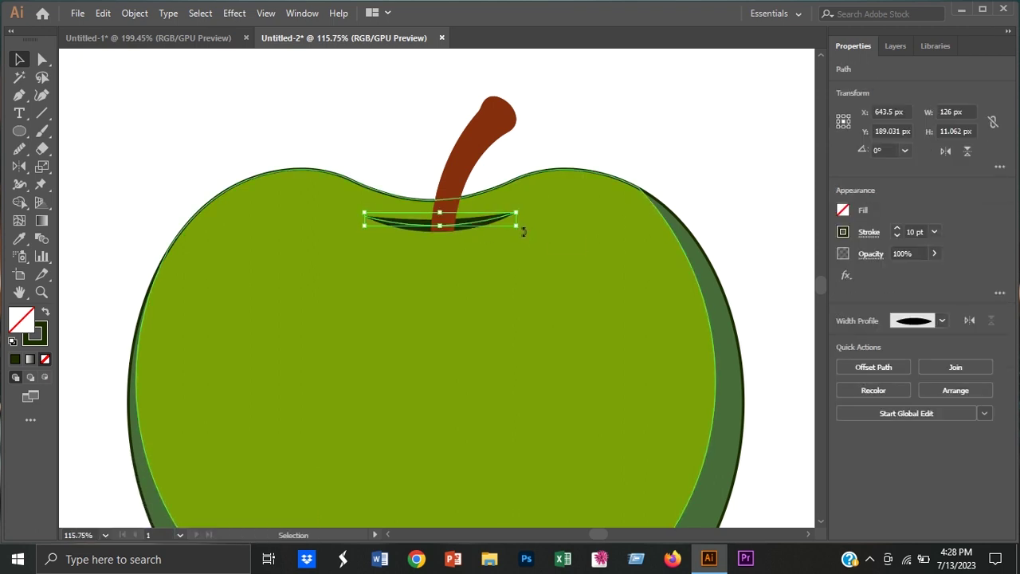
pyautogui.click(895, 235)
pyautogui.moveTo(518, 214); pyautogui.dragTo(479, 235)
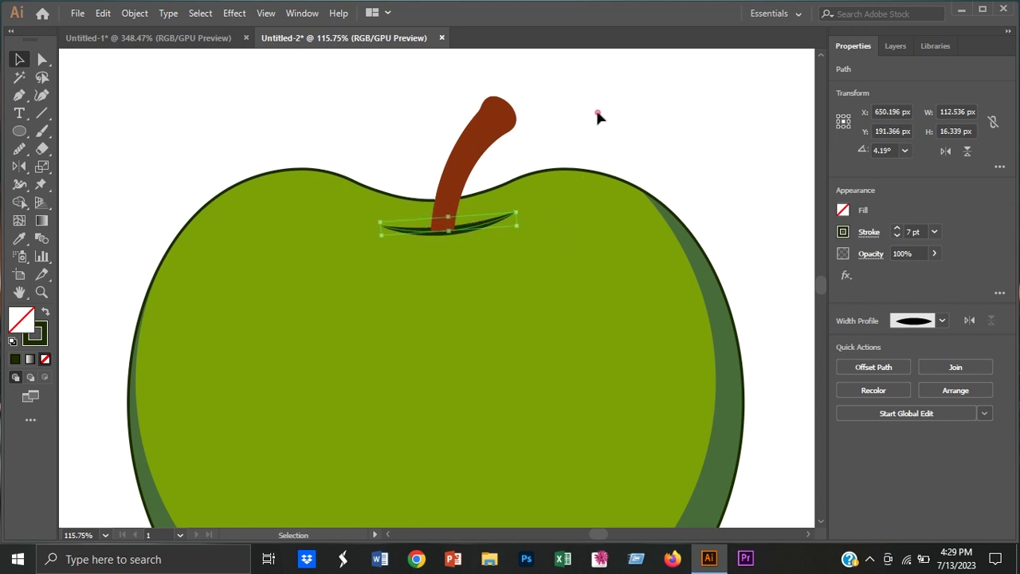
# Draw a dark-green ellipse around the stem slit.
pyautogui.press('l')
pyautogui.moveTo(356, 213)
pyautogui.mouseDown()
pyautogui.moveTo(538, 248)
pyautogui.moveTo(554, 239)
pyautogui.mouseUp()
pyautogui.press('v')
pyautogui.hotkey('ctrl', 'shift', 'a')
# Rotate the dark-green ellipse about 5°, move it under the stem, and point its right tip upward.
pyautogui.rightClick(516, 216)
pyautogui.click(547, 358)
pyautogui.moveTo(479, 234); pyautogui.dragTo(451, 219)
pyautogui.press('a')
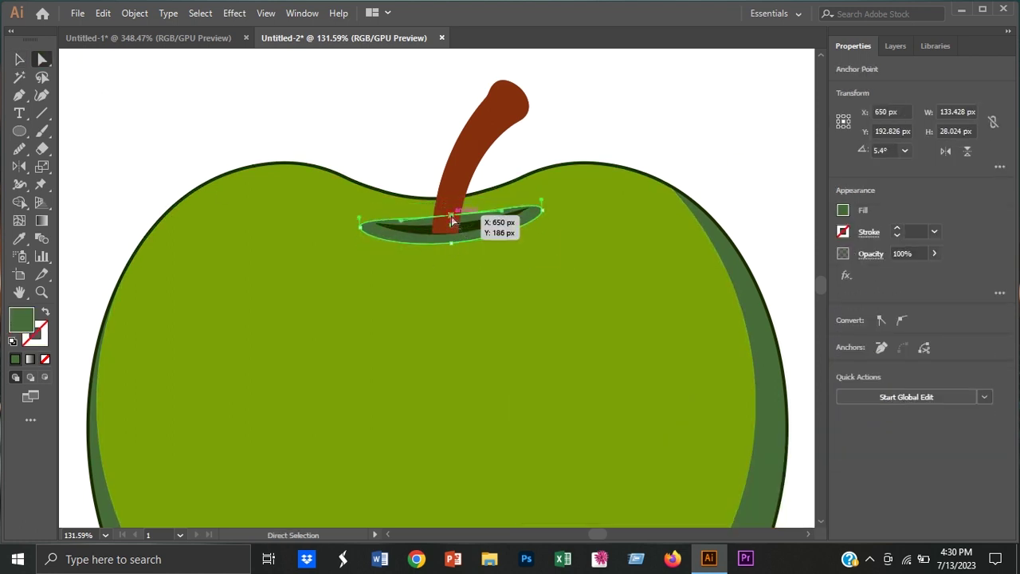
pyautogui.moveTo(542, 211)
pyautogui.mouseDown()
pyautogui.moveTo(534, 200)
pyautogui.moveTo(542, 216)
pyautogui.mouseUp()
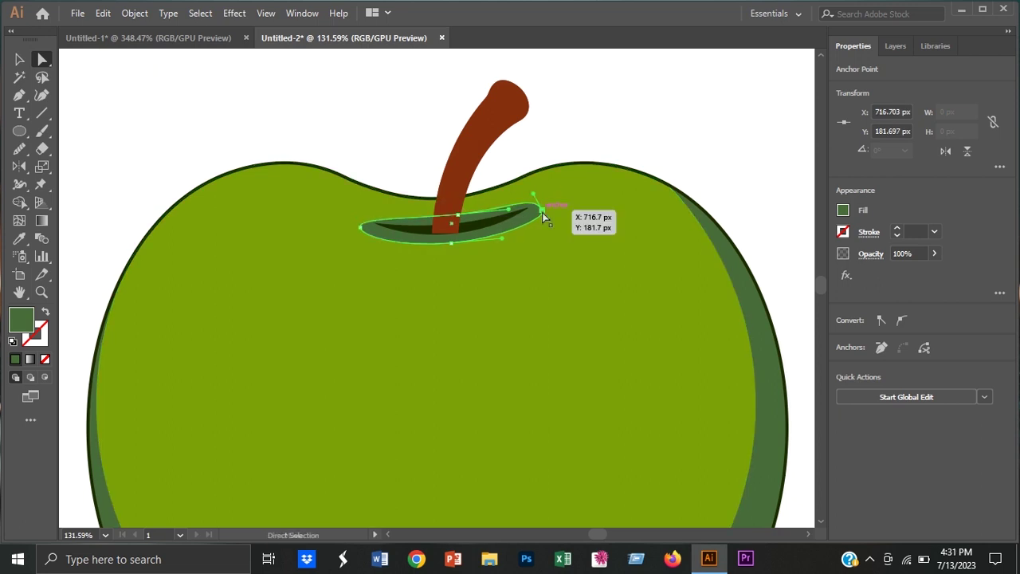
pyautogui.press('v')
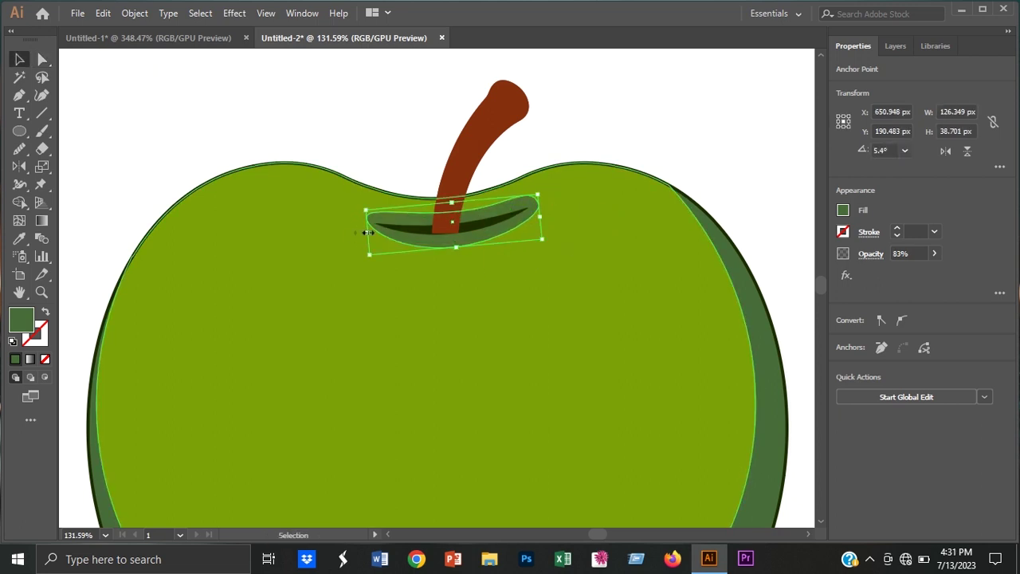
pyautogui.click(372, 135)
pyautogui.hotkey('ctrl', '0')
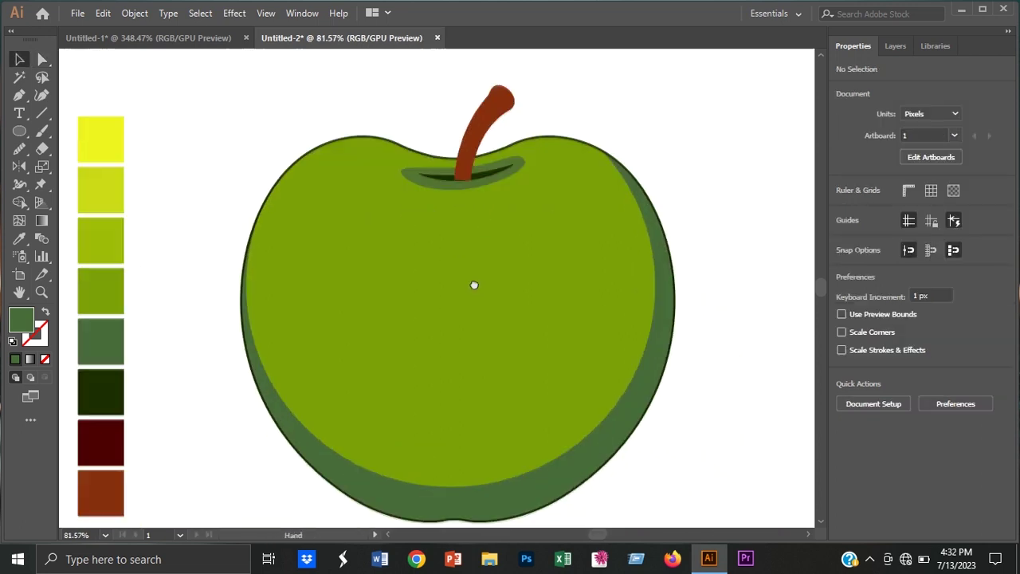
# Draw a closed highlight shape across the apple's upper body with the Pen tool.
pyautogui.press('p')
pyautogui.click(400, 158)
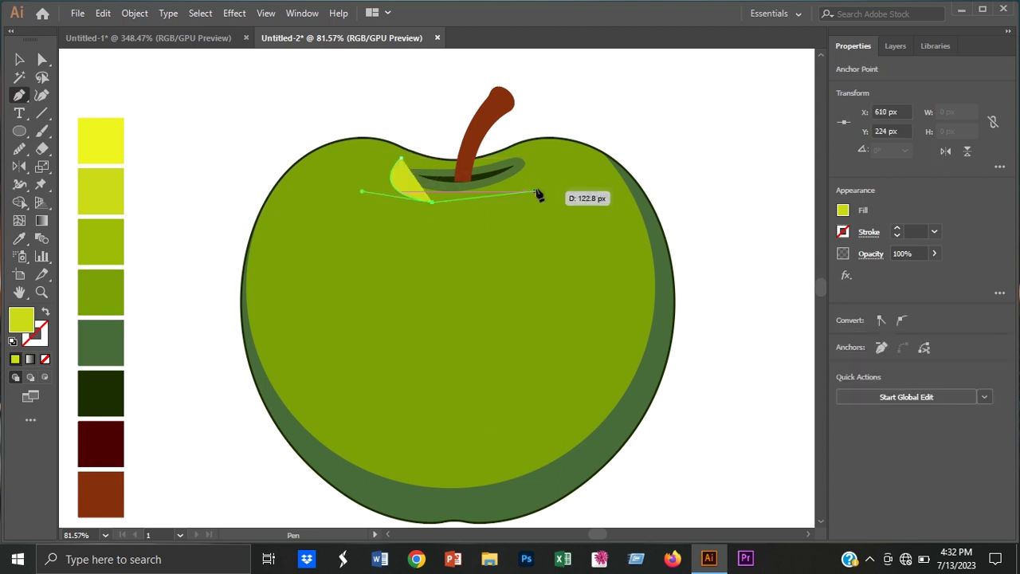
pyautogui.moveTo(538, 189); pyautogui.dragTo(588, 162)
pyautogui.moveTo(555, 342); pyautogui.dragTo(499, 451)
pyautogui.moveTo(230, 235); pyautogui.dragTo(319, 238)
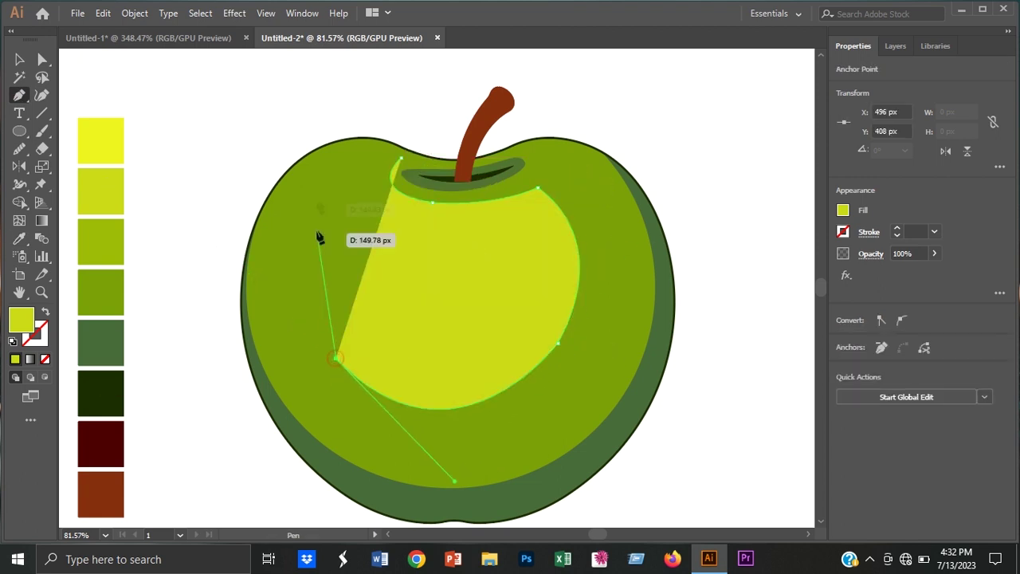
pyautogui.click(400, 157)
# Reshape the highlight's anchors, handles and corner rounding.
pyautogui.press('a')
pyautogui.moveTo(336, 359); pyautogui.dragTo(321, 368)
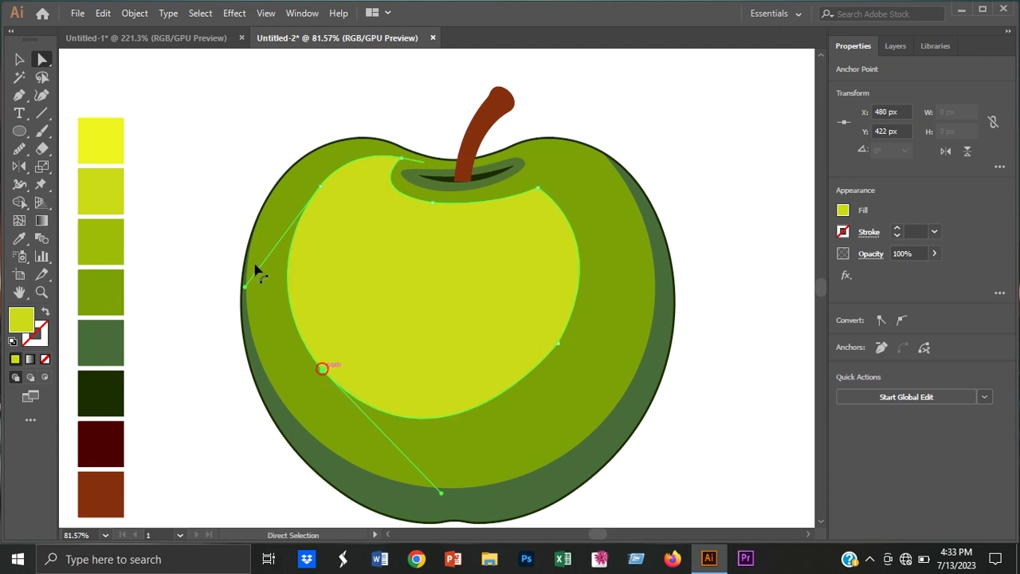
pyautogui.moveTo(441, 494); pyautogui.dragTo(451, 472)
pyautogui.moveTo(562, 346); pyautogui.dragTo(557, 369)
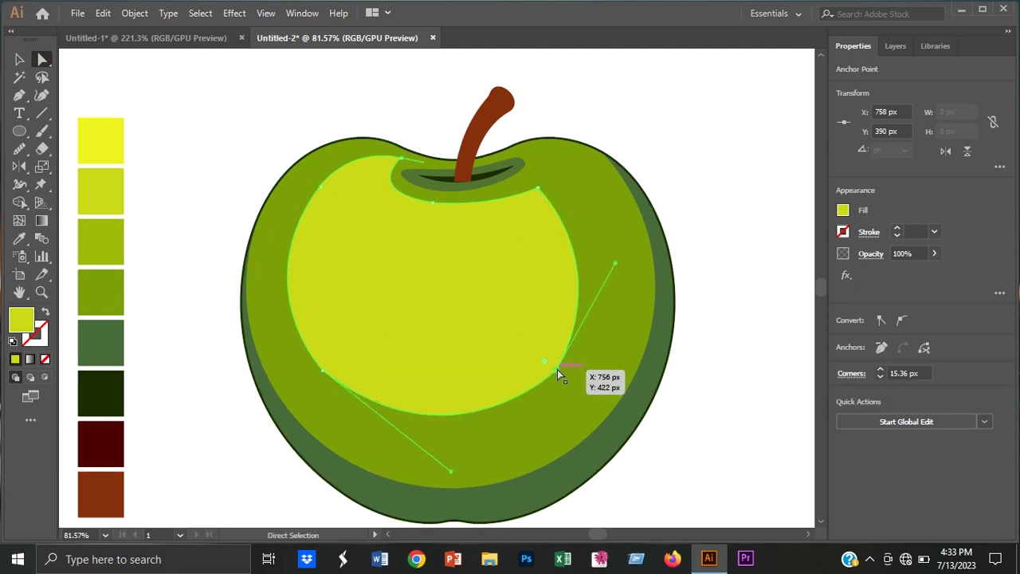
pyautogui.moveTo(430, 281)
pyautogui.mouseDown()
pyautogui.moveTo(516, 246)
pyautogui.moveTo(514, 265)
pyautogui.mouseUp()
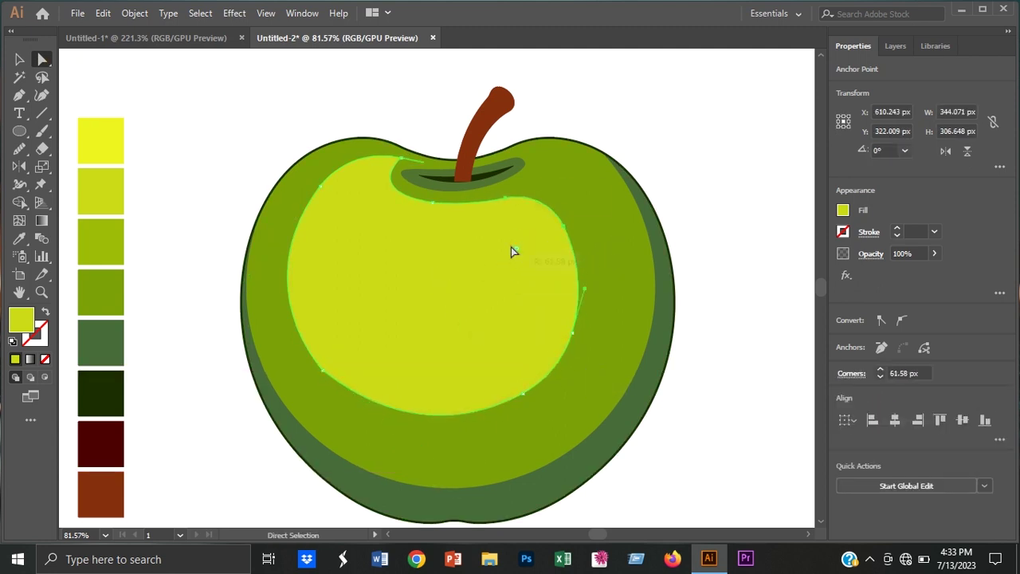
pyautogui.click(385, 182)
# Smooth the highlight's outline into softly rounded edges.
pyautogui.click(322, 376)
pyautogui.click(324, 189)
pyautogui.click(20, 149)
pyautogui.press('v')
pyautogui.click(184, 141)
pyautogui.click(484, 314)
pyautogui.scroll(5, 384, 135)
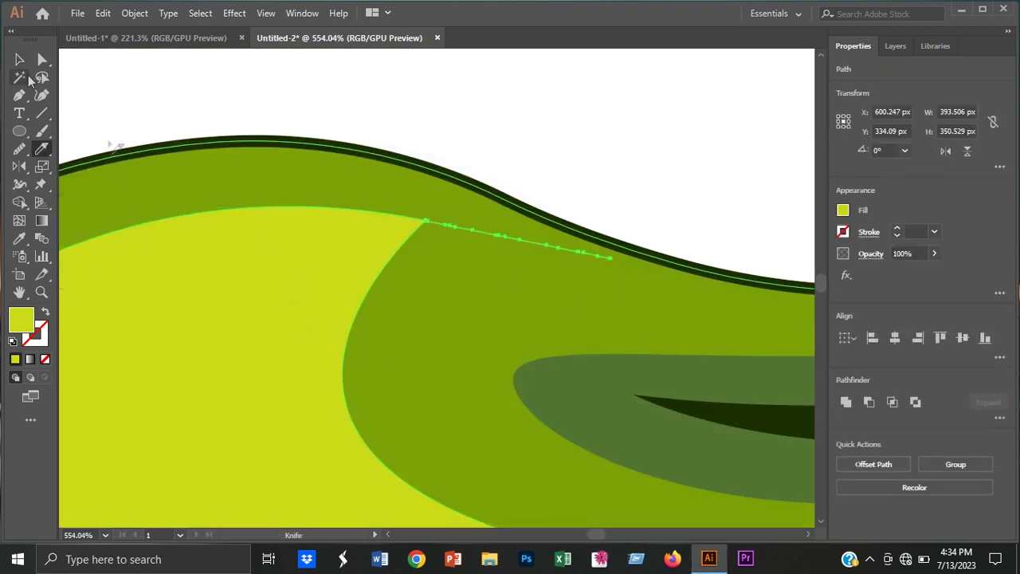
# Delete the stray fragment cut from the highlight's edge and check the highlight shape.
pyautogui.press('v')
pyautogui.click(484, 231)
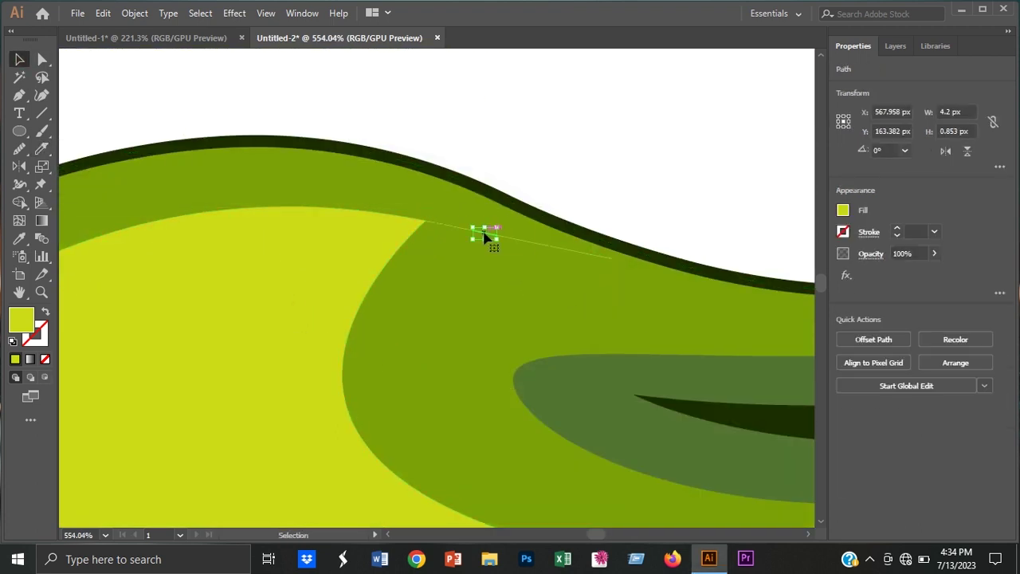
pyautogui.moveTo(485, 230); pyautogui.dragTo(601, 257)
pyautogui.press('Delete')
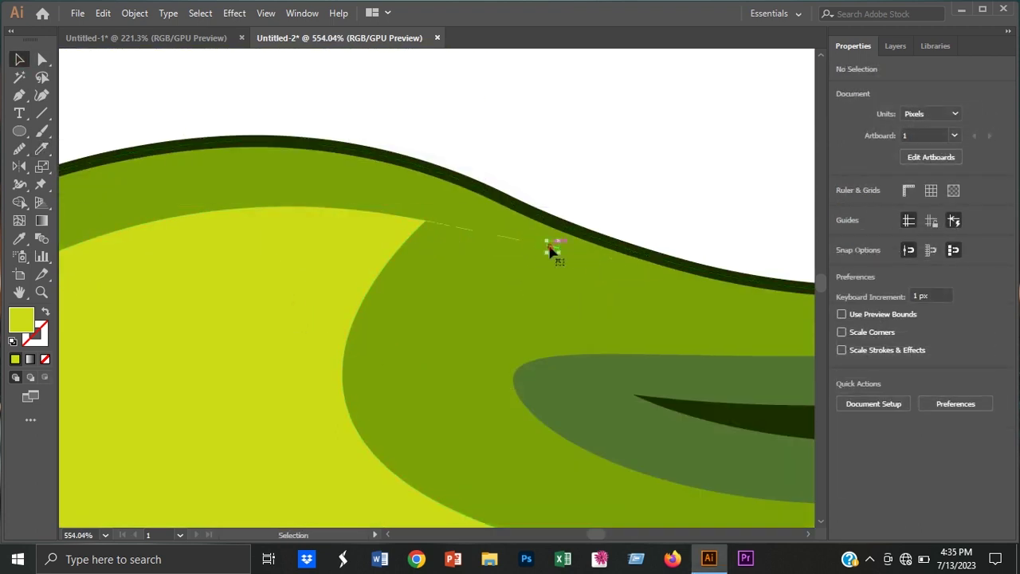
pyautogui.click(341, 273)
pyautogui.press('a')
pyautogui.click(426, 225)
pyautogui.hotkey('ctrl', '0')
pyautogui.press('v')
pyautogui.click(267, 268)
pyautogui.click(432, 98)
# Recolour the outer apple shape medium green.
pyautogui.click(628, 286)
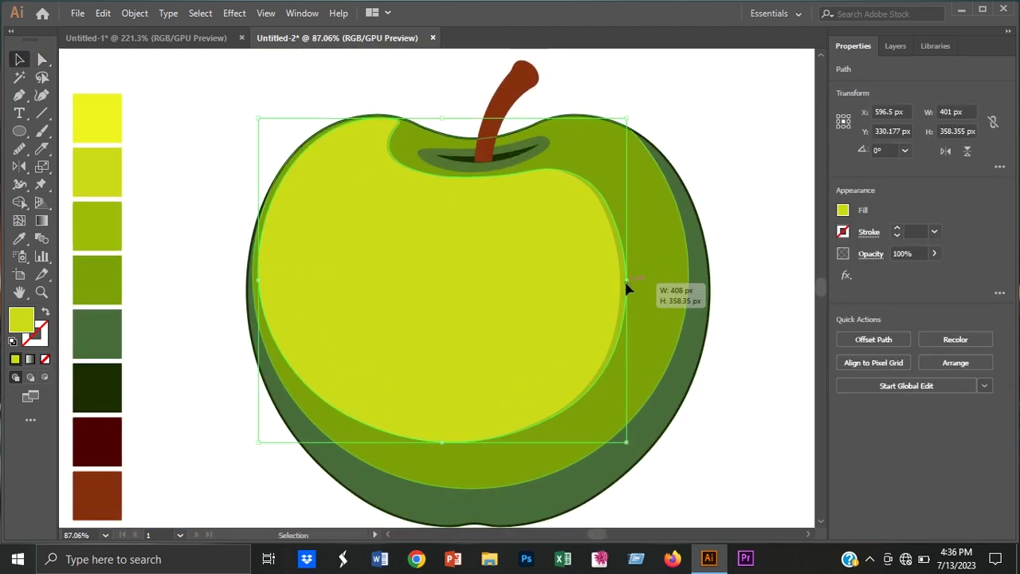
pyautogui.press('a')
pyautogui.click(676, 107)
pyautogui.click(486, 119)
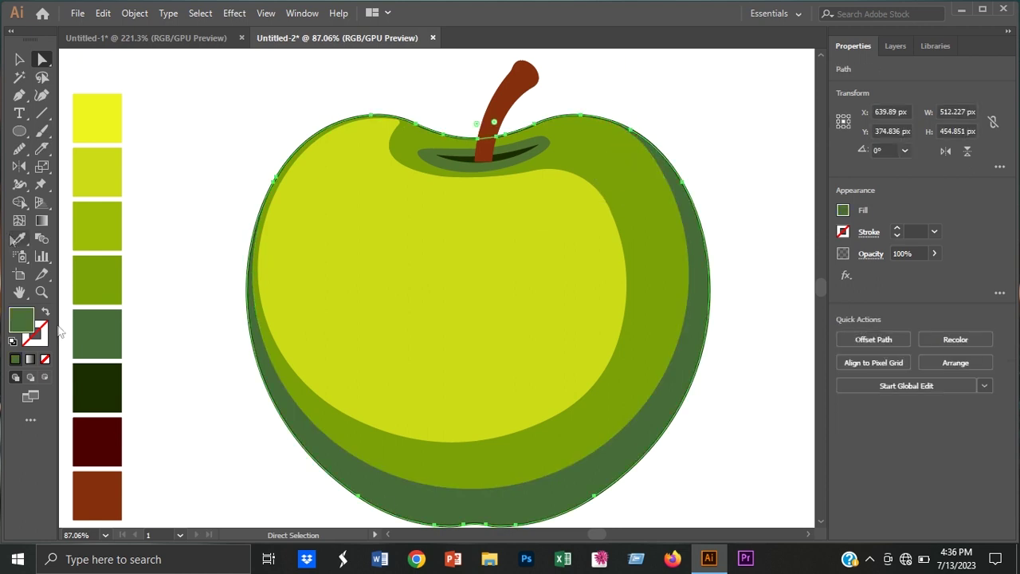
# Recolour the inner body lighter green and the dark slit under the stem from swatches.
pyautogui.press('i')
pyautogui.click(96, 269)
pyautogui.press('v')
pyautogui.click(321, 438)
pyautogui.press('i')
pyautogui.click(97, 225)
pyautogui.keyDown('ctrl'); pyautogui.click(177, 300); pyautogui.keyUp('ctrl')
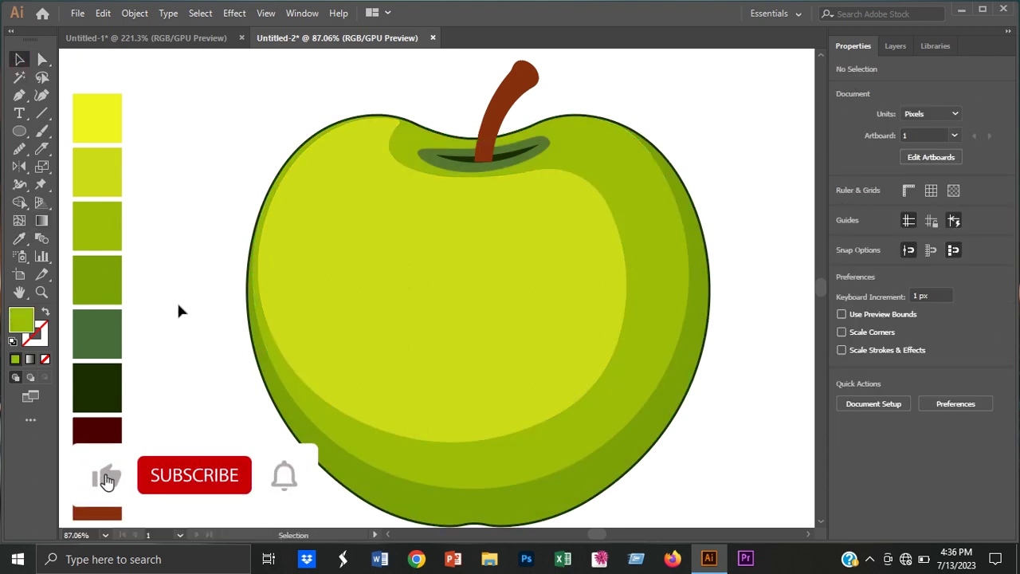
pyautogui.keyDown('ctrl'); pyautogui.click(442, 159); pyautogui.keyUp('ctrl')
pyautogui.click(89, 277)
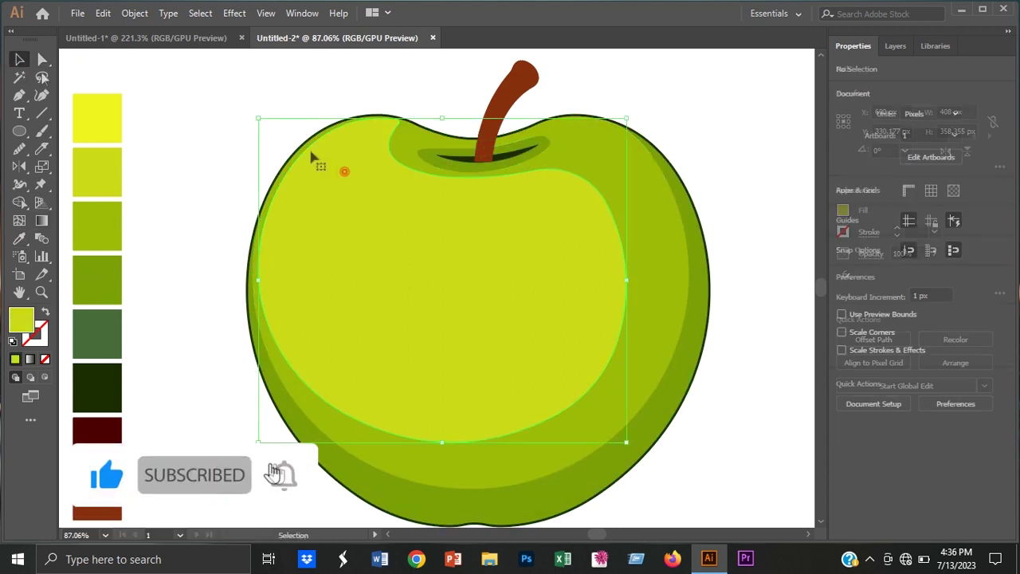
# Draw a yellow circle, narrow it into an oval, tilt it, and place it upper left.
pyautogui.press('l')
pyautogui.moveTo(353, 237); pyautogui.dragTo(109, 133)
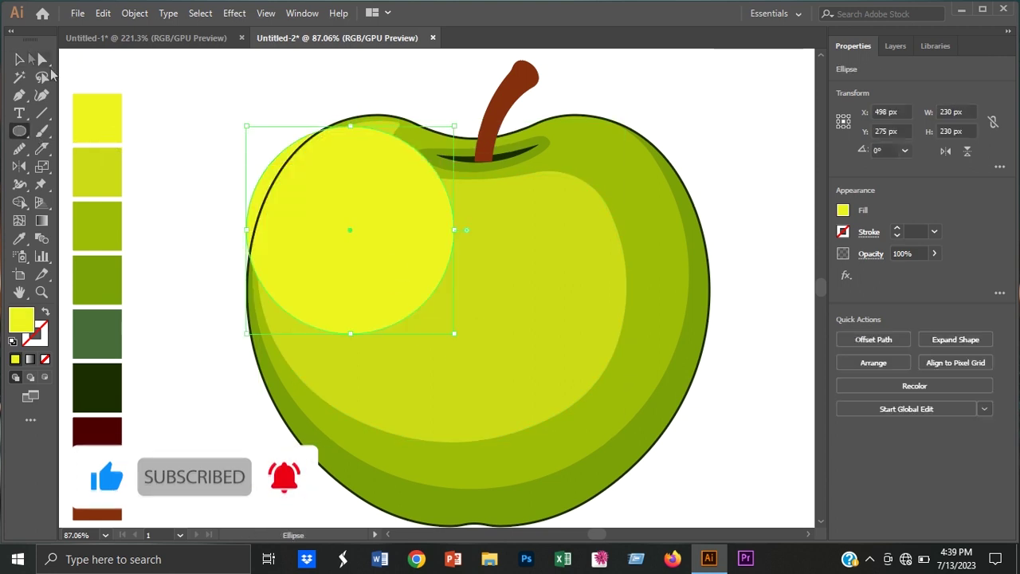
pyautogui.press('v')
pyautogui.moveTo(485, 283); pyautogui.dragTo(391, 283)
pyautogui.moveTo(416, 183); pyautogui.dragTo(377, 338)
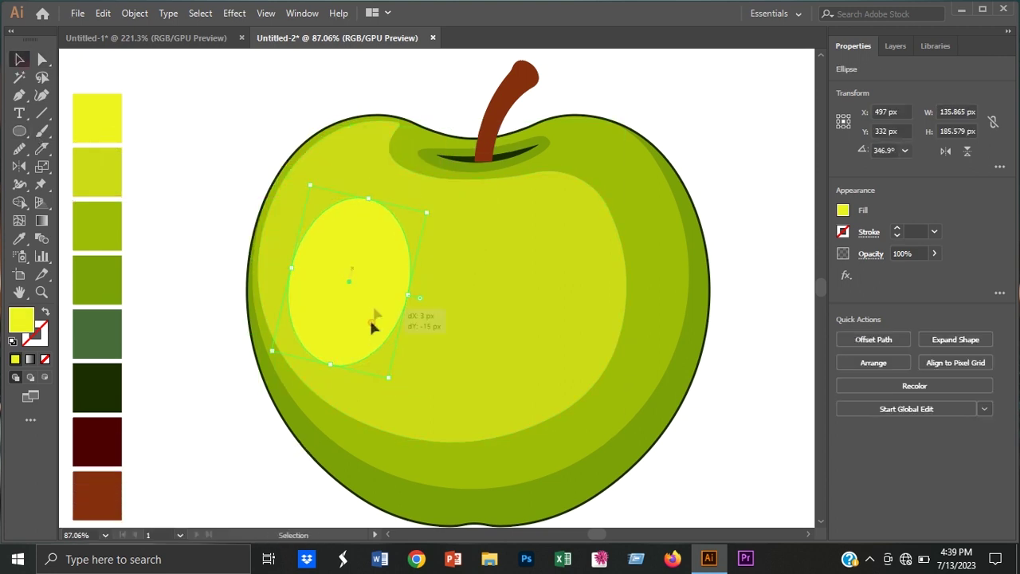
pyautogui.moveTo(345, 255); pyautogui.dragTo(349, 256)
pyautogui.click(210, 137)
pyautogui.moveTo(350, 176); pyautogui.dragTo(358, 171)
# Sample the dark red swatch colour in preparation for the stem shading.
pyautogui.press('i')
pyautogui.click(84, 415)
pyautogui.press('p')
pyautogui.scroll(3, 470, 151)
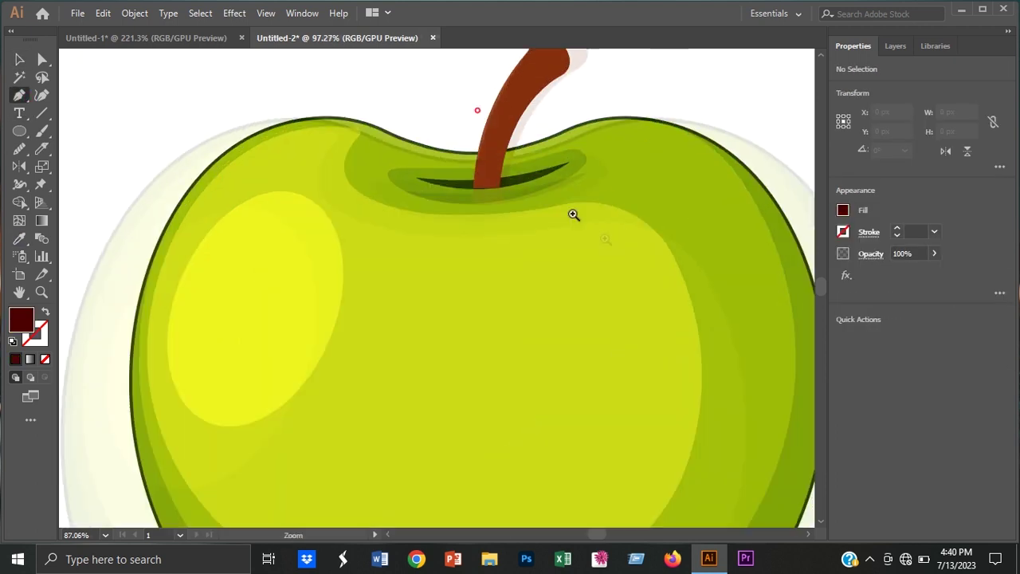
# Trace a closed curved shape over the stem's right side with the Pen tool.
pyautogui.click(553, 107)
pyautogui.click(517, 177)
pyautogui.click(468, 228)
pyautogui.hotkey('ctrl', 'z')
pyautogui.hotkey('ctrl', 'z')
pyautogui.hotkey('ctrl', 'z')
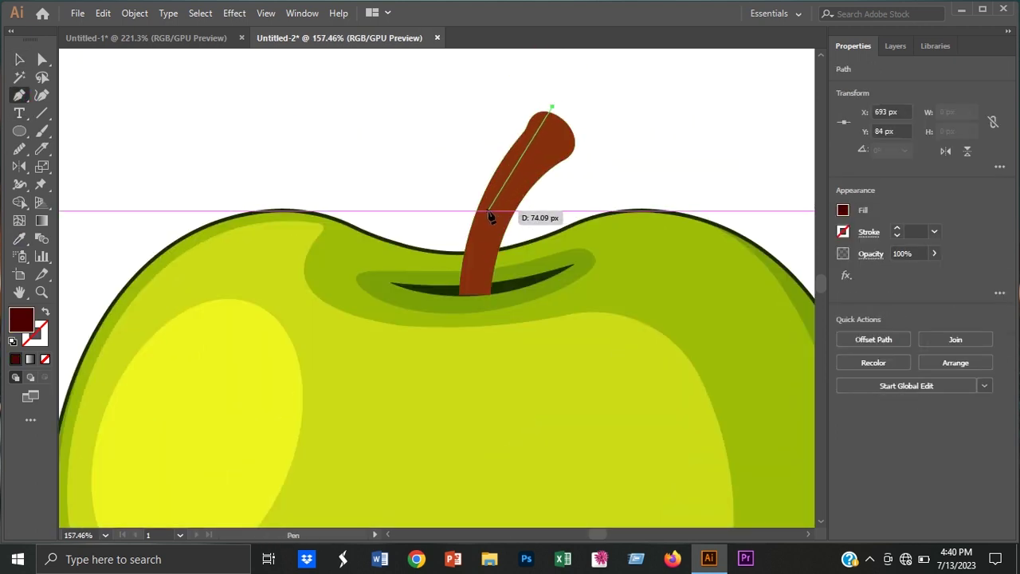
pyautogui.click(488, 210)
pyautogui.moveTo(472, 263); pyautogui.dragTo(428, 231)
pyautogui.click(458, 316)
pyautogui.click(590, 118)
pyautogui.click(553, 107)
pyautogui.press('v')
pyautogui.hotkey('ctrl', 'shift', 'a')
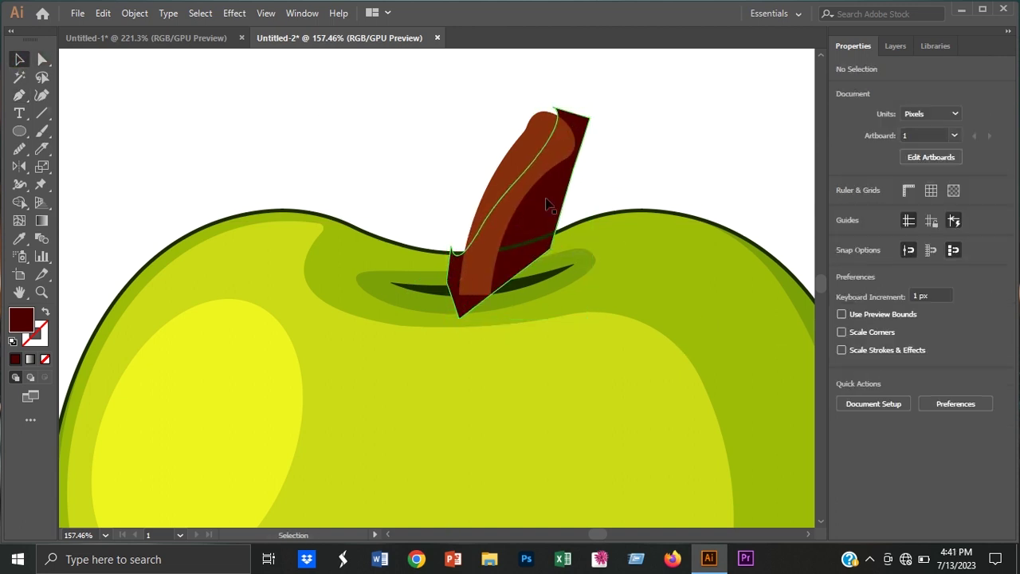
# Hide the stem highlight path in the Layers panel.
pyautogui.rightClick(547, 205)
pyautogui.click(788, 88)
pyautogui.click(904, 45)
pyautogui.click(849, 86)
pyautogui.click(849, 86)
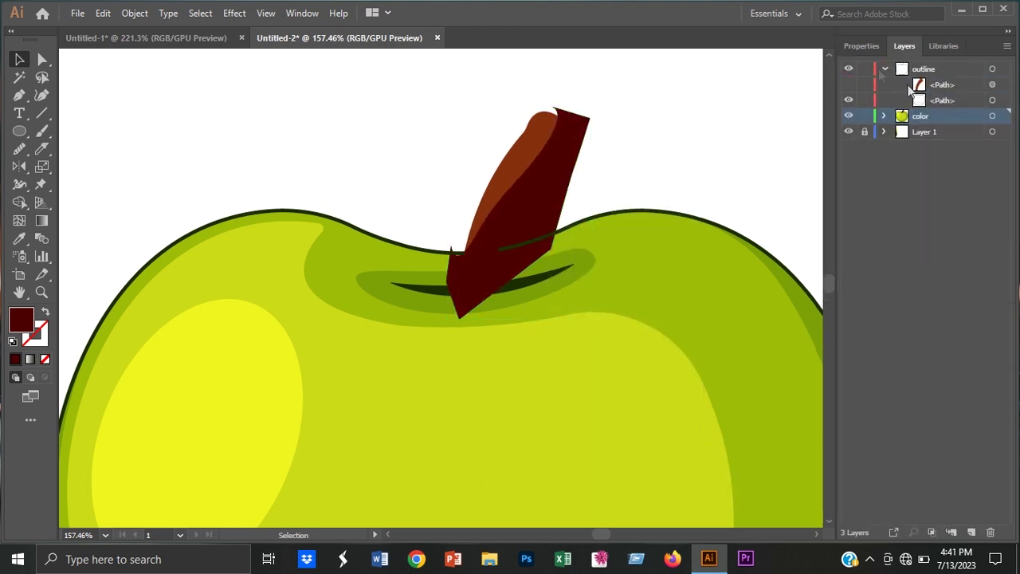
# Restore the stem highlight path and set the fill to the palette's dark red.
pyautogui.click(909, 86)
pyautogui.click(849, 84)
pyautogui.click(46, 314)
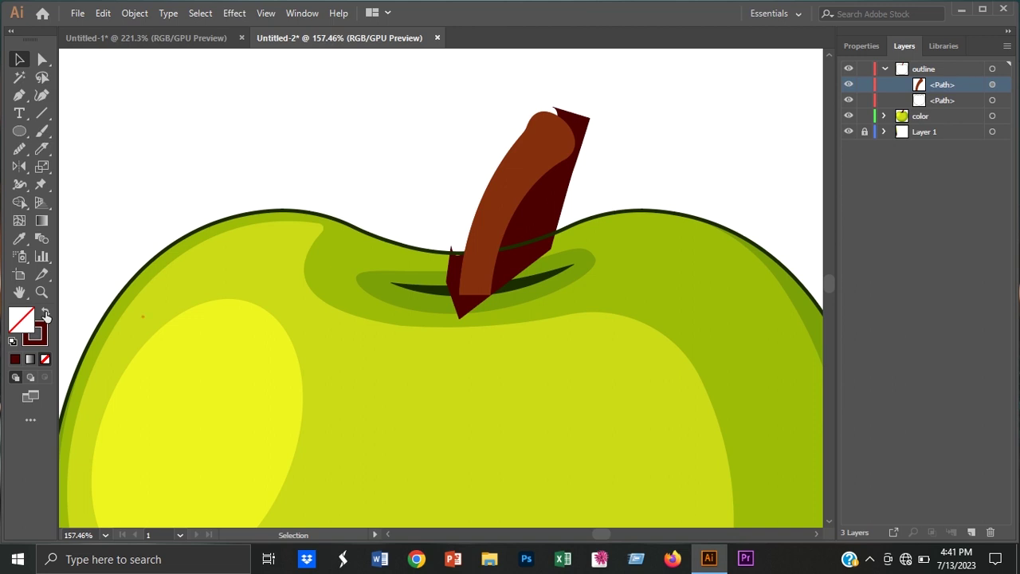
pyautogui.hotkey('ctrl', '0')
pyautogui.press('i')
pyautogui.click(168, 448)
pyautogui.doubleClick(20, 319)
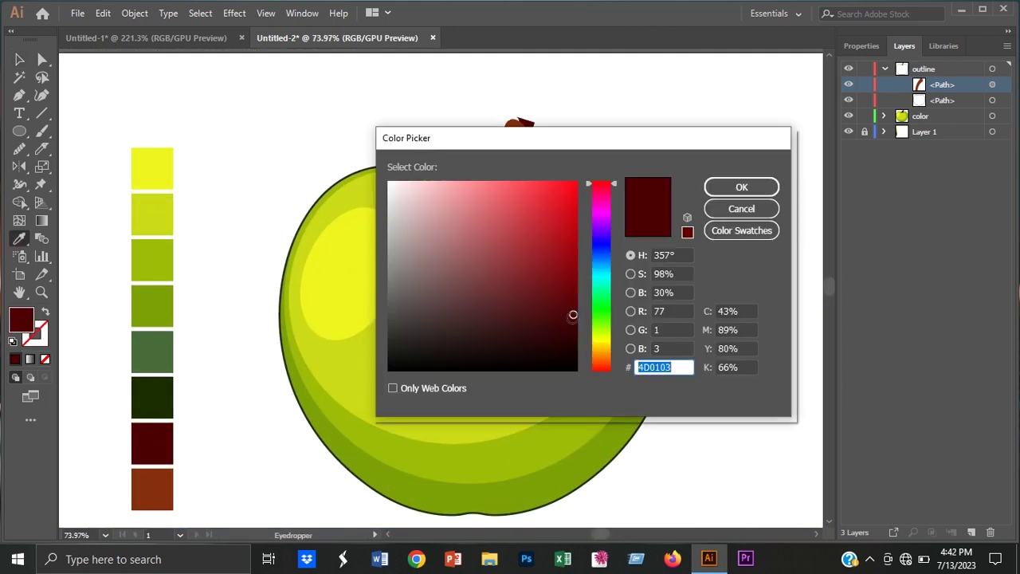
pyautogui.click(741, 187)
# Select the stem path on the outline layer and swap in the dark red as its stroke.
pyautogui.click(867, 44)
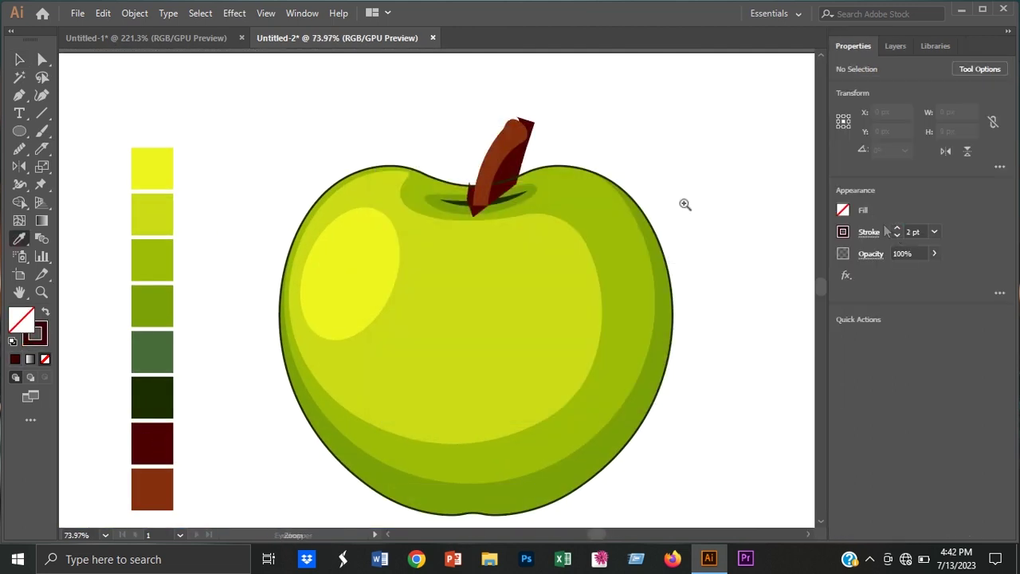
pyautogui.click(685, 204)
pyautogui.click(895, 46)
pyautogui.click(926, 88)
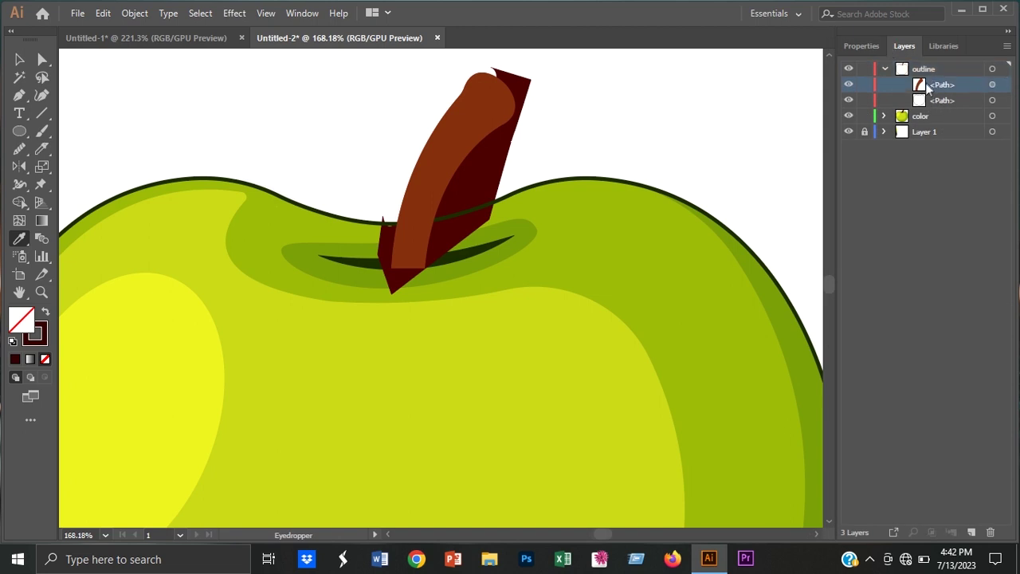
pyautogui.hotkey('shift', 'x')
pyautogui.hotkey('ctrl', '0')
pyautogui.doubleClick(34, 333)
pyautogui.press('Return')
# Lock the outline layer.
pyautogui.hotkey('ctrl', '=')
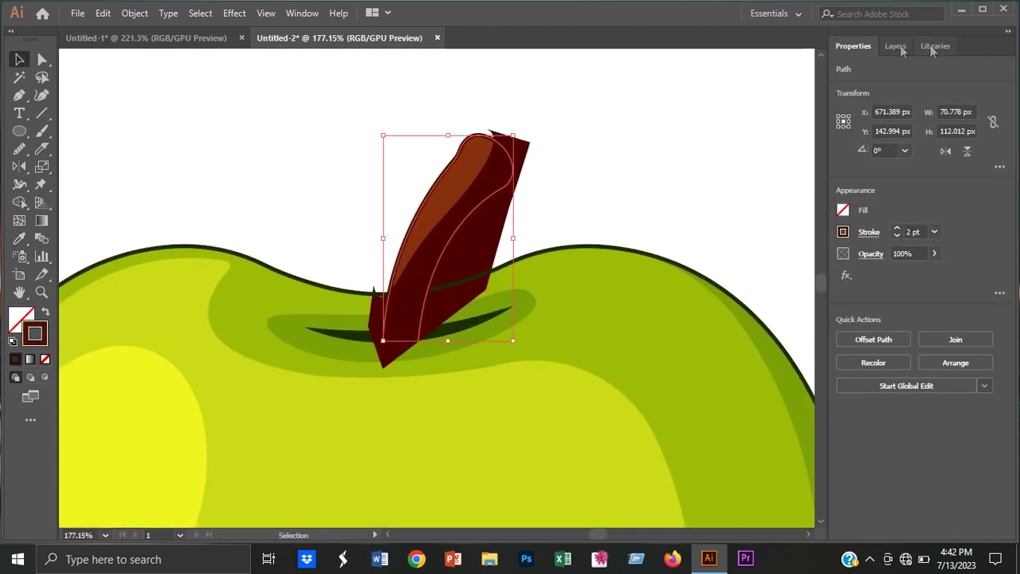
pyautogui.click(903, 46)
pyautogui.click(865, 70)
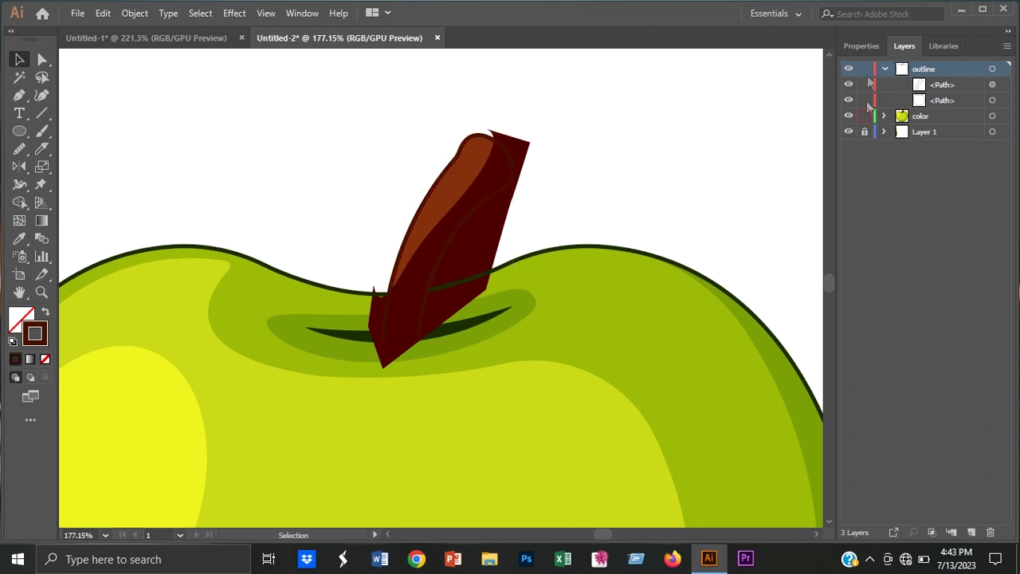
# Merge the stem pieces into one clean shape with Shape Builder and remove the leftover.
pyautogui.click(471, 187)
pyautogui.hotkey('shift', 'm')
pyautogui.moveTo(471, 187); pyautogui.dragTo(448, 276)
pyautogui.press('v')
pyautogui.click(193, 130)
pyautogui.keyDown('alt'); pyautogui.click(361, 210); pyautogui.keyUp('alt')
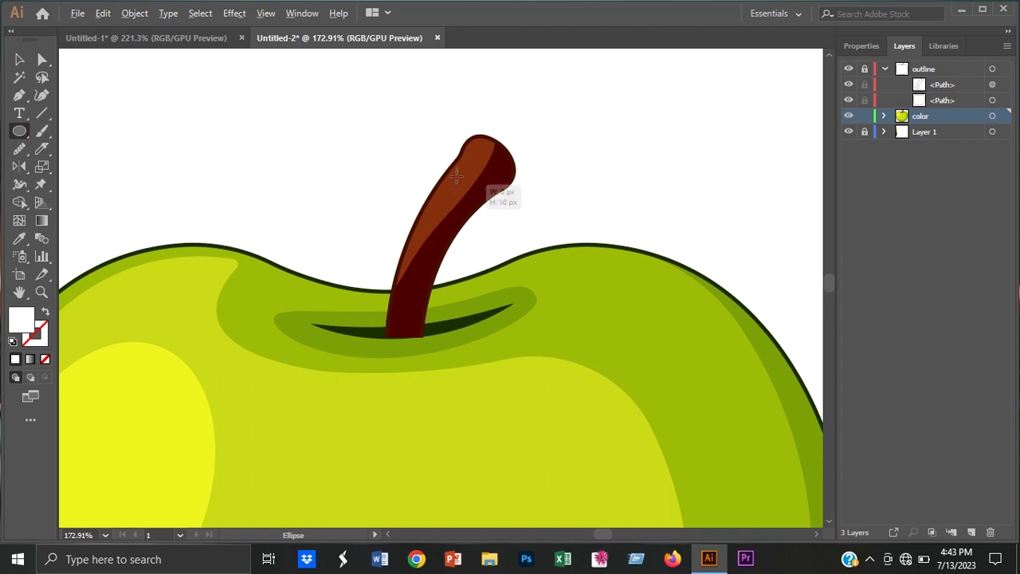
# Draw a narrow white ellipse, rotate it along the upper stem, and set its opacity to 6%.
pyautogui.moveTo(457, 176); pyautogui.dragTo(466, 209)
pyautogui.scroll(3, 421, 124)
pyautogui.moveTo(421, 124); pyautogui.dragTo(489, 228)
pyautogui.moveTo(580, 182); pyautogui.dragTo(538, 188)
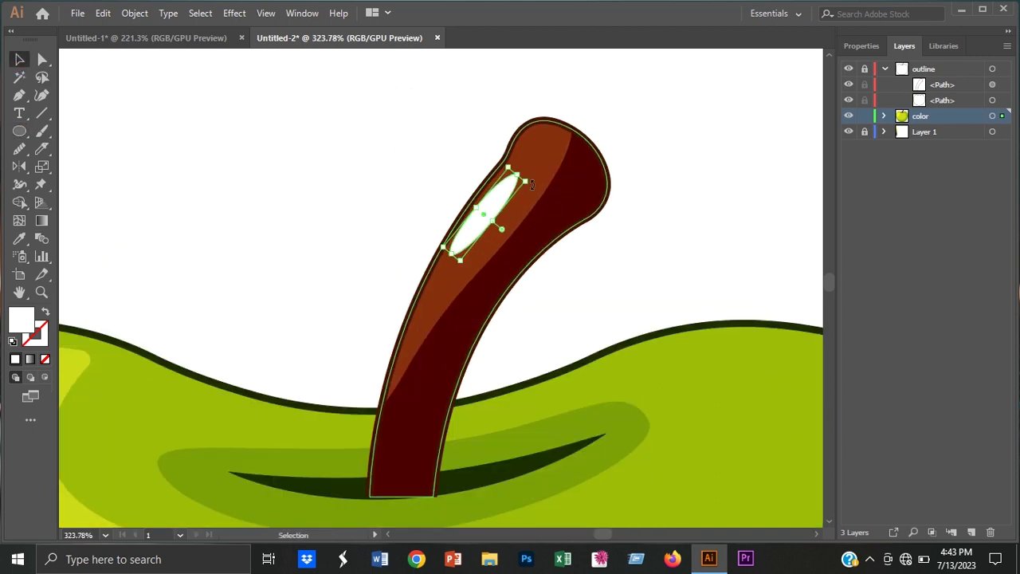
pyautogui.moveTo(917, 274); pyautogui.dragTo(902, 276)
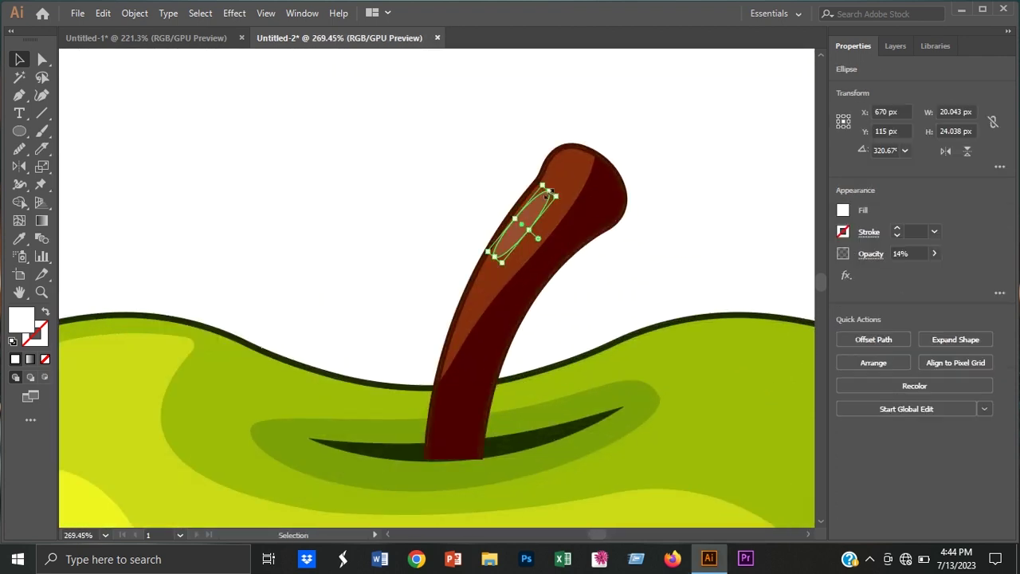
pyautogui.moveTo(498, 259)
pyautogui.mouseDown()
pyautogui.moveTo(462, 291)
pyautogui.moveTo(456, 283)
pyautogui.moveTo(478, 296)
pyautogui.moveTo(384, 309)
pyautogui.moveTo(873, 203)
pyautogui.mouseUp()
pyautogui.scroll(4, 583, 142)
pyautogui.press('a')
pyautogui.click(68, 107)
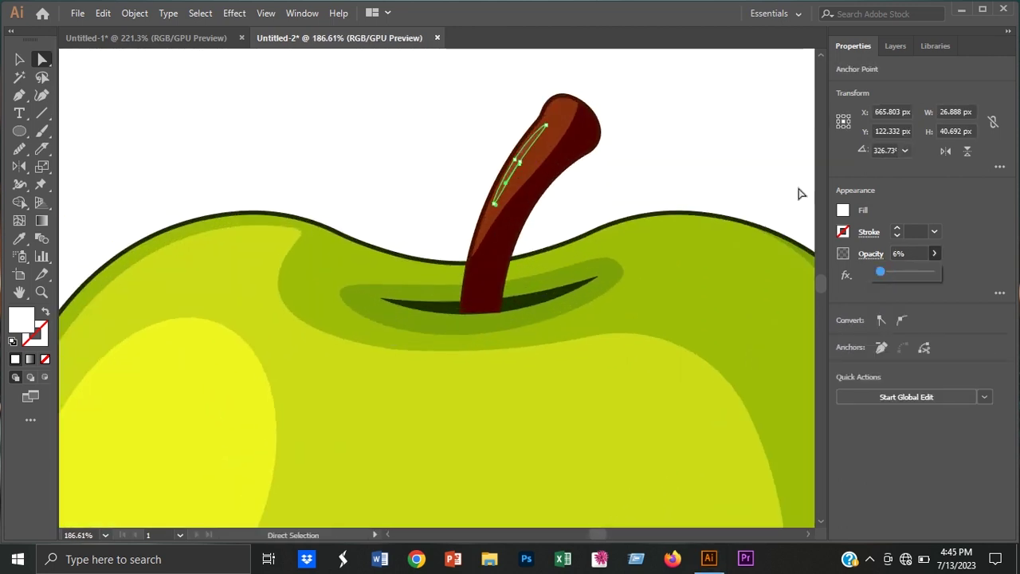
pyautogui.click(801, 194)
pyautogui.moveTo(801, 194); pyautogui.dragTo(603, 169)
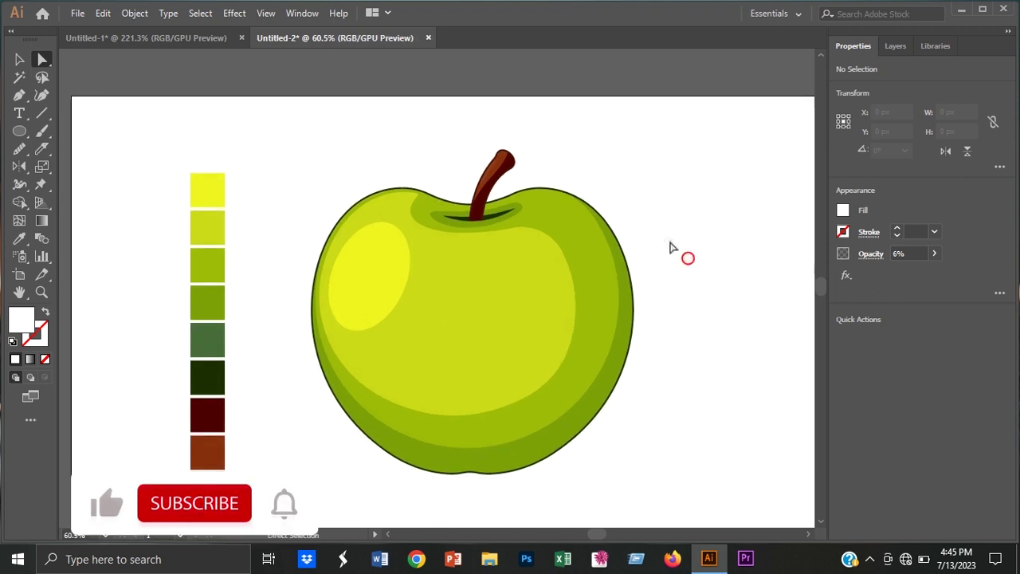
# Make the apple outline on the outline layer darker and thicker.
pyautogui.click(922, 69)
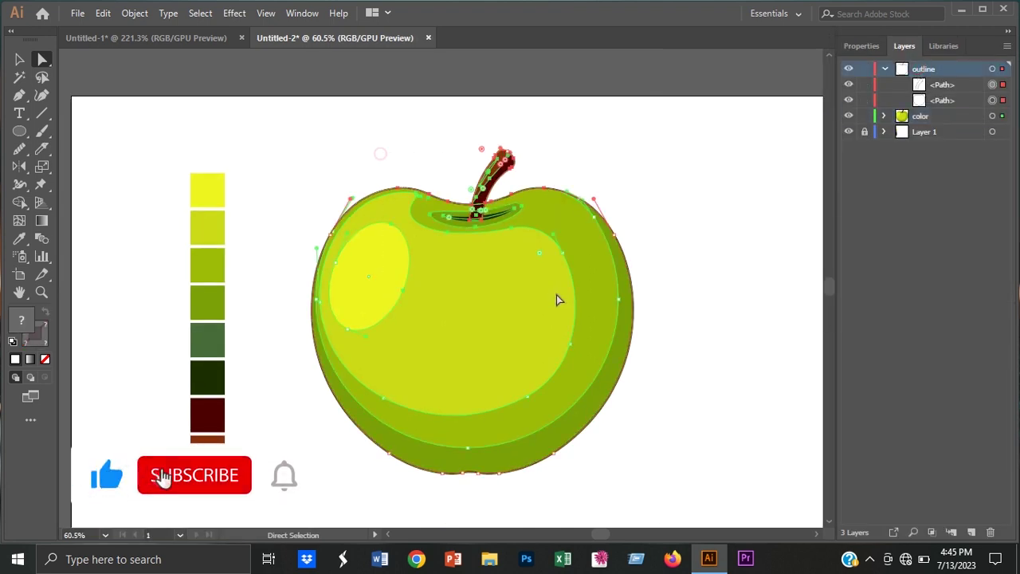
pyautogui.press('v')
pyautogui.click(135, 13)
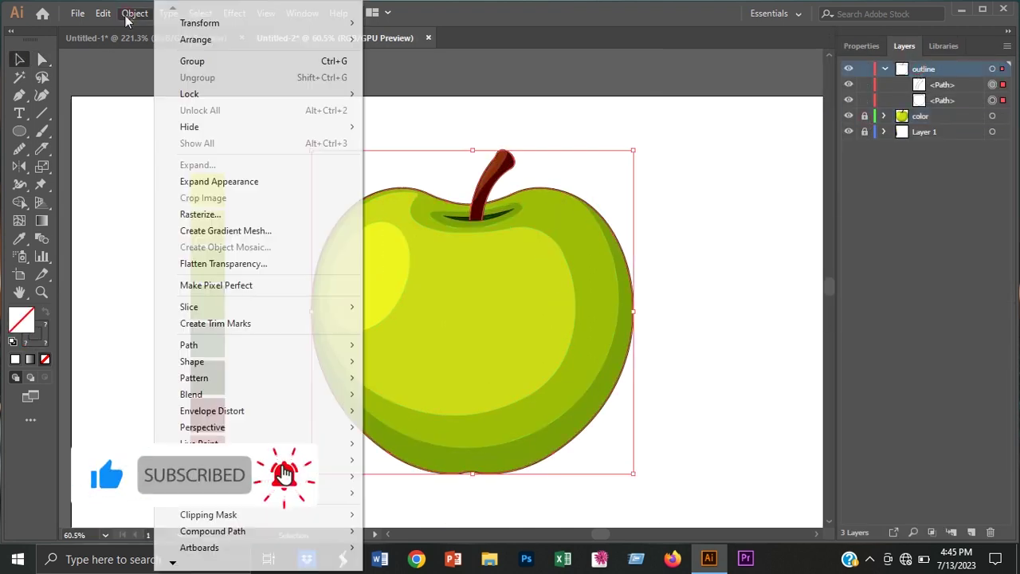
pyautogui.click(689, 297)
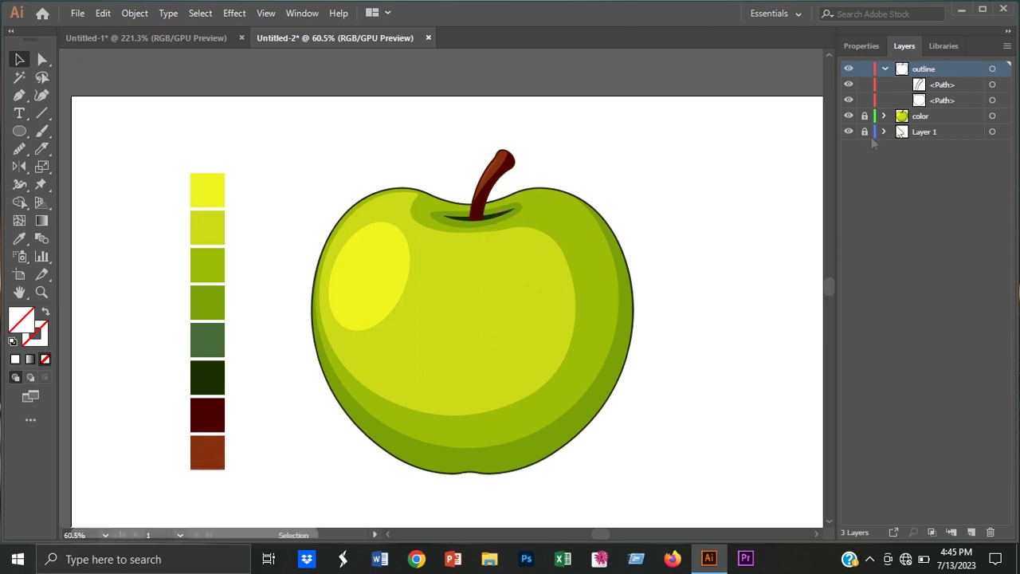
# Convert the dark slit beside the stem into a filled shape with Outline Stroke.
pyautogui.hotkey('ctrl', 'alt', '2')
pyautogui.moveTo(505, 228); pyautogui.dragTo(541, 228)
pyautogui.keyDown('ctrl'); pyautogui.click(474, 211); pyautogui.keyUp('ctrl')
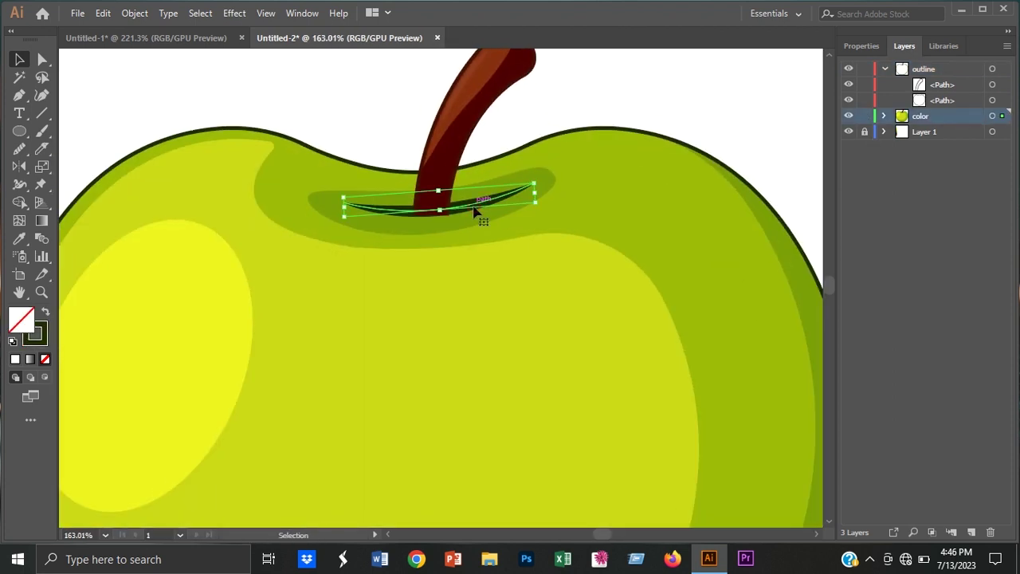
pyautogui.click(134, 13)
pyautogui.click(399, 383)
pyautogui.hotkey('ctrl', '0')
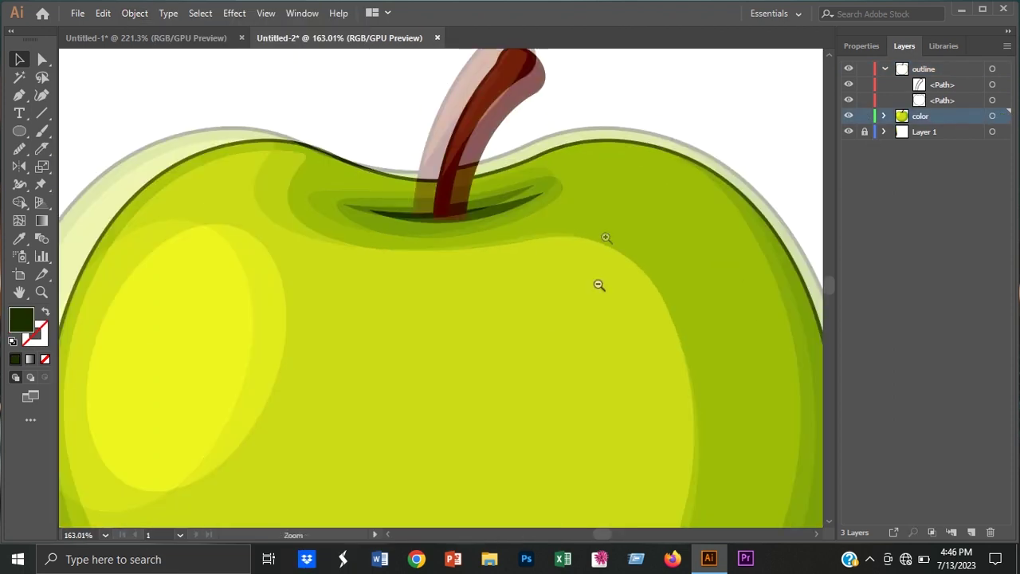
# Select all the apple artwork, group it, and enter the group for editing.
pyautogui.hotkey('ctrl', 'a')
pyautogui.rightClick(676, 59)
pyautogui.click(693, 149)
pyautogui.click(785, 125)
pyautogui.click(582, 255)
pyautogui.doubleClick(502, 245)
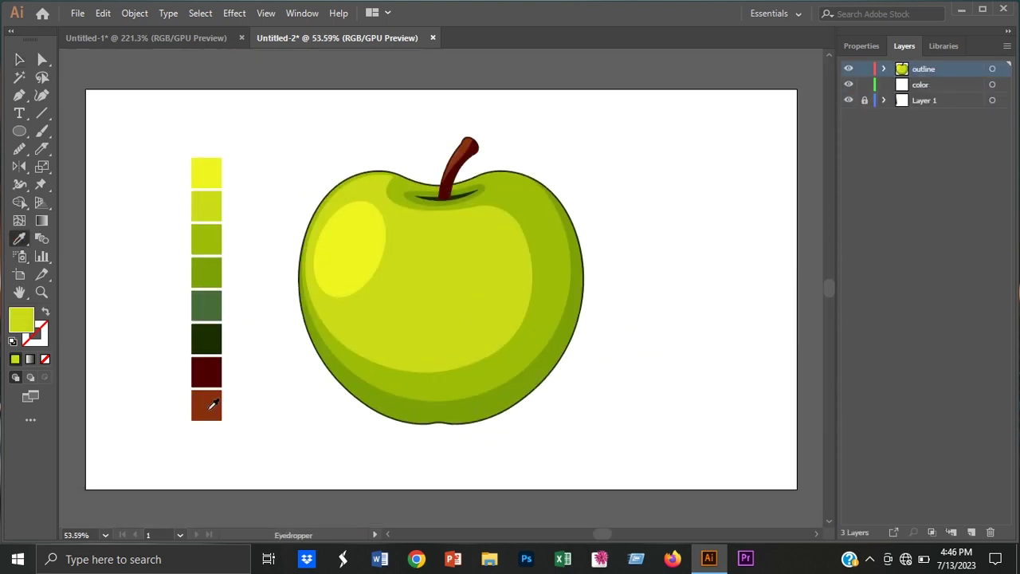
# Draw a flat ellipse about 440 px wide, centre it under the apple, and fill it grey.
pyautogui.click(920, 85)
pyautogui.press('l')
pyautogui.moveTo(433, 438); pyautogui.dragTo(555, 447)
pyautogui.press('v')
pyautogui.moveTo(478, 443); pyautogui.dragTo(483, 433)
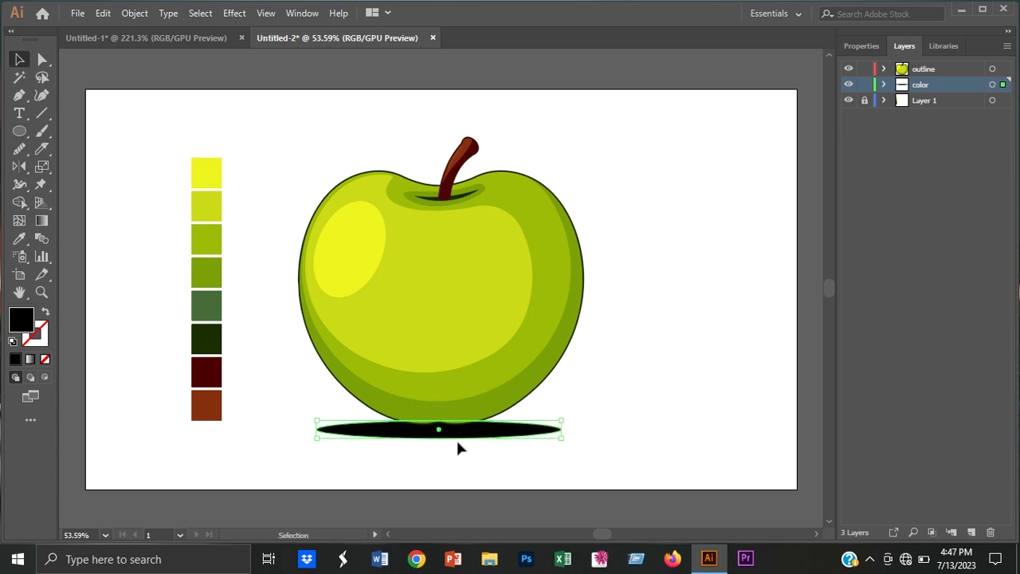
pyautogui.moveTo(548, 440); pyautogui.dragTo(555, 437)
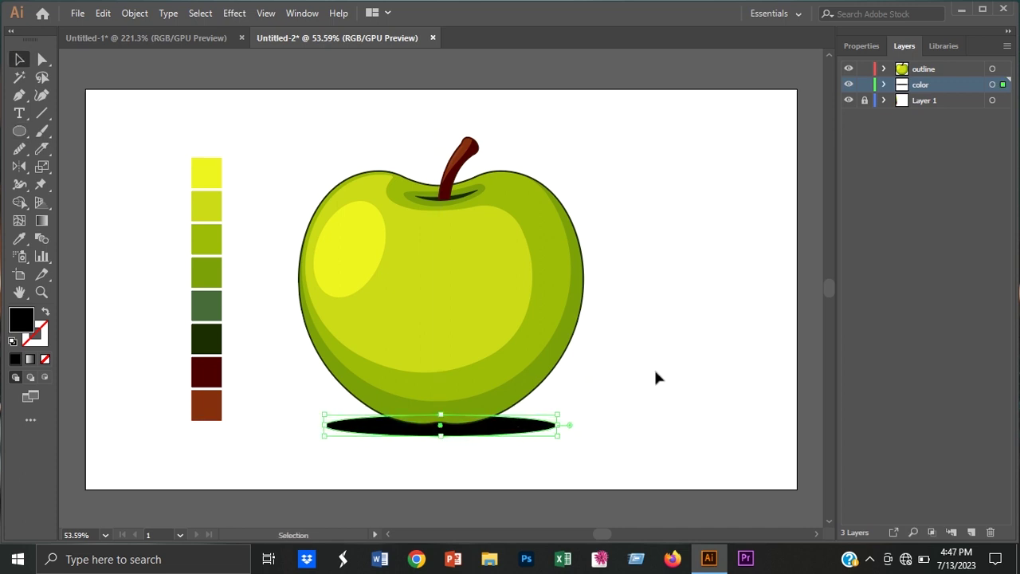
pyautogui.click(853, 45)
pyautogui.click(723, 239)
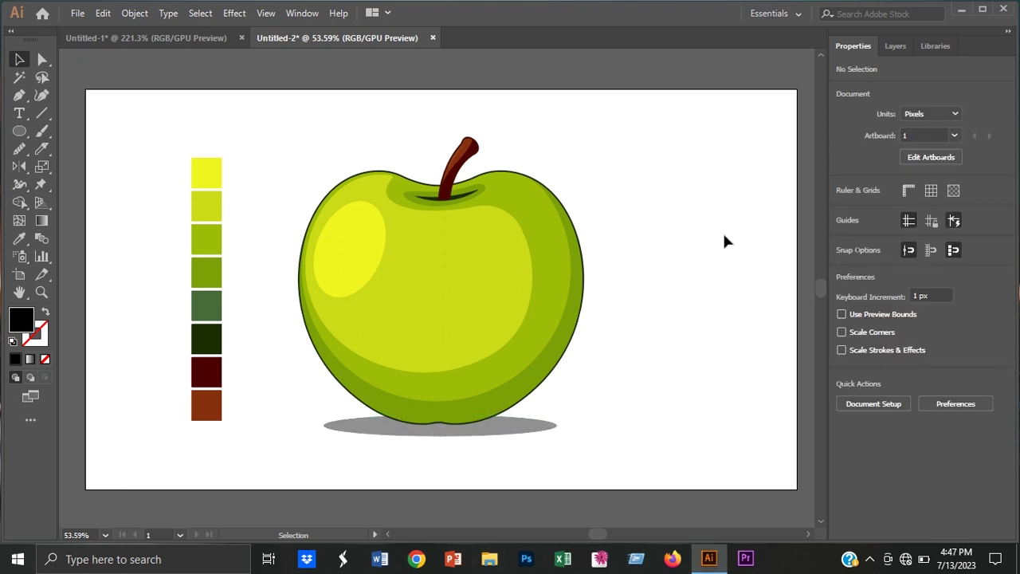